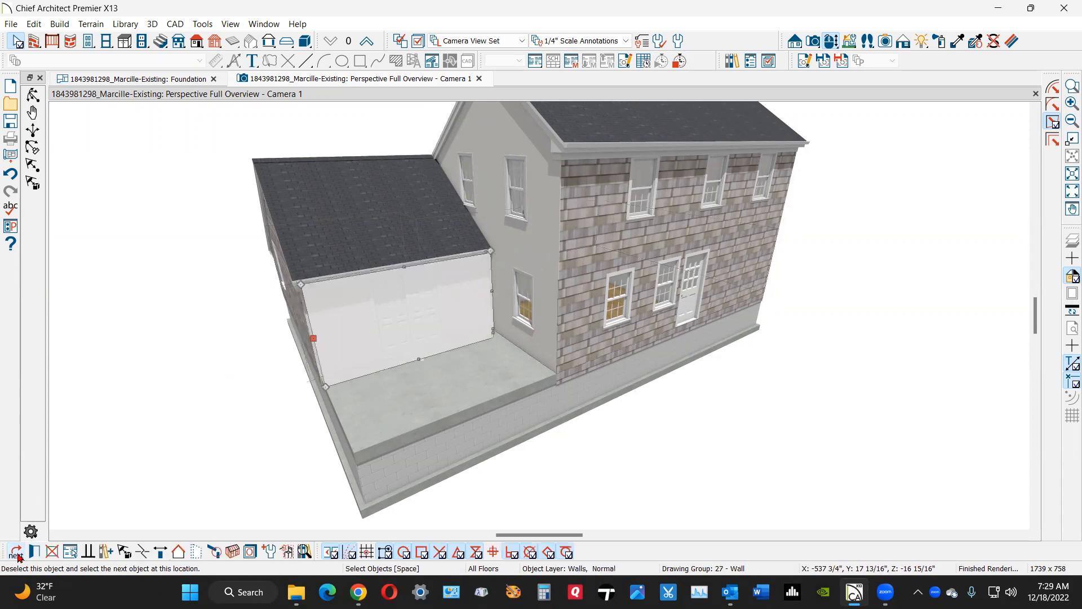
- Set the Exterior Wall Surface material of the lower wing's double-door wall to Use Default from the plan materials
click(34, 553)
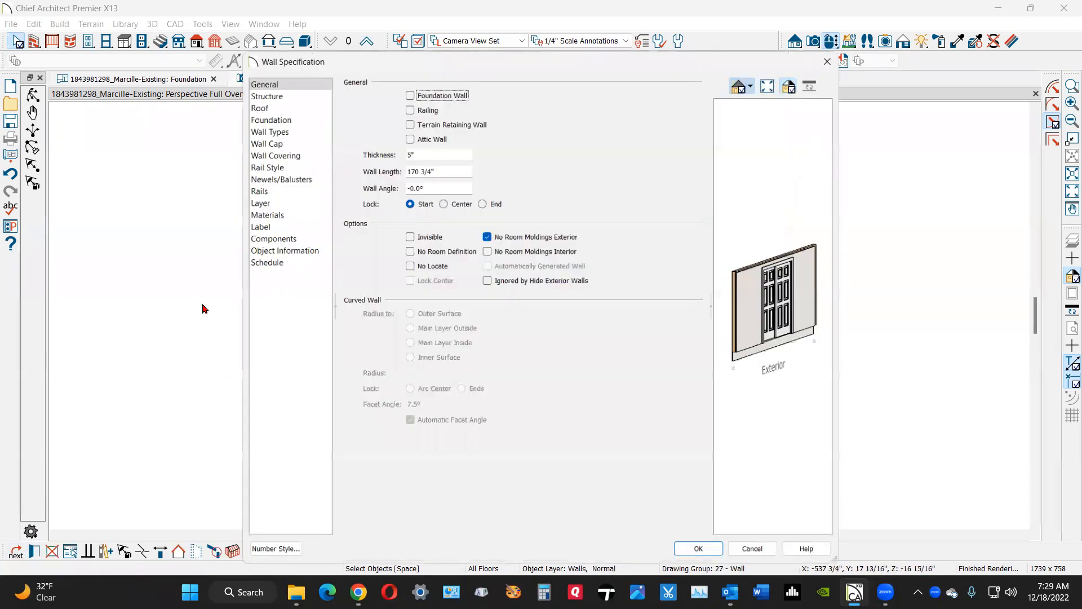
click(272, 125)
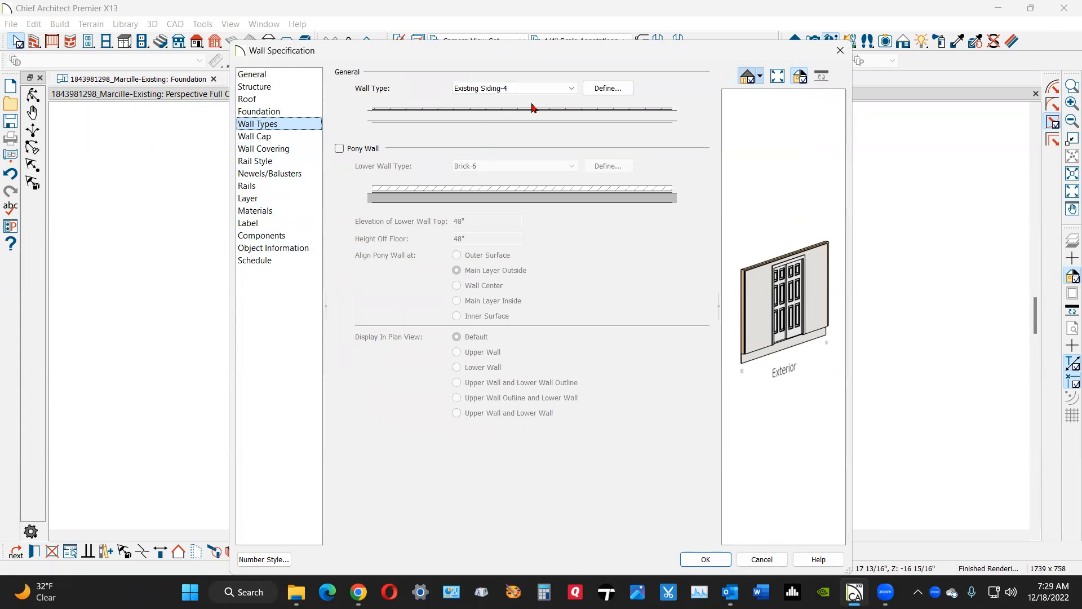
click(258, 211)
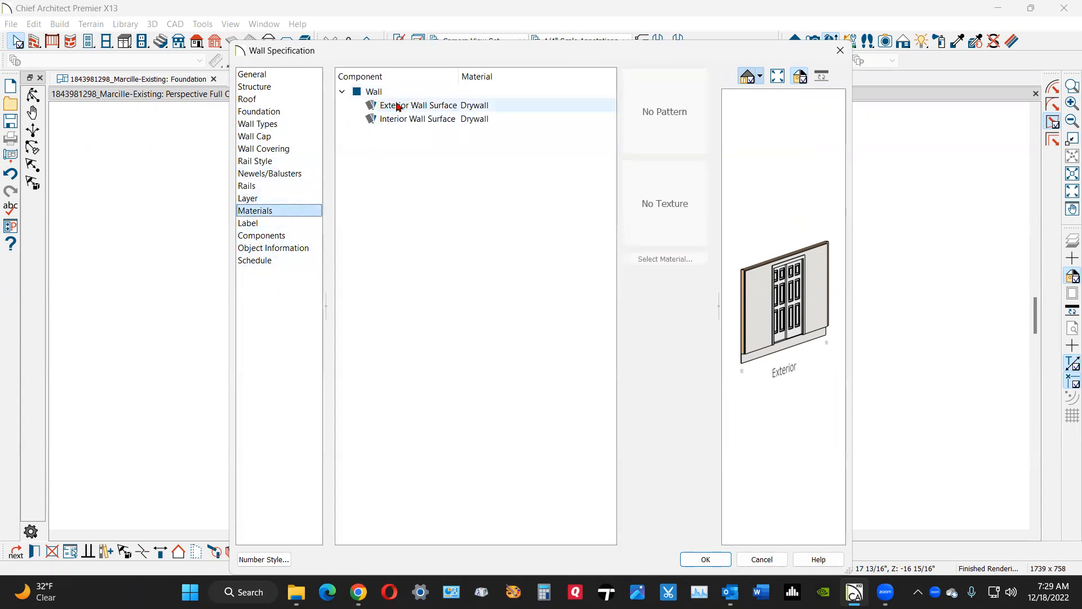
click(459, 111)
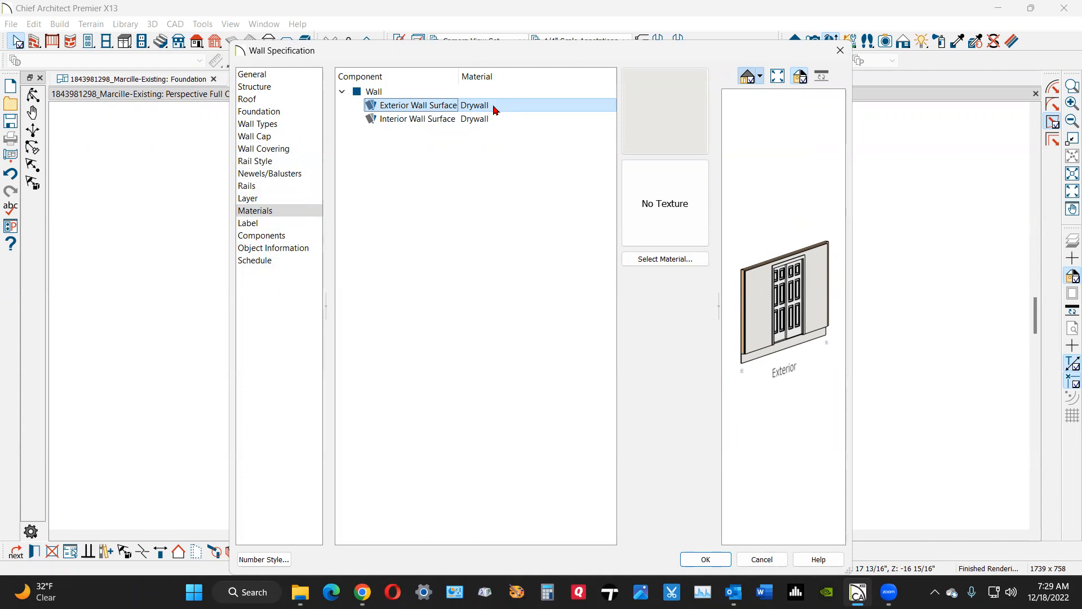
click(671, 260)
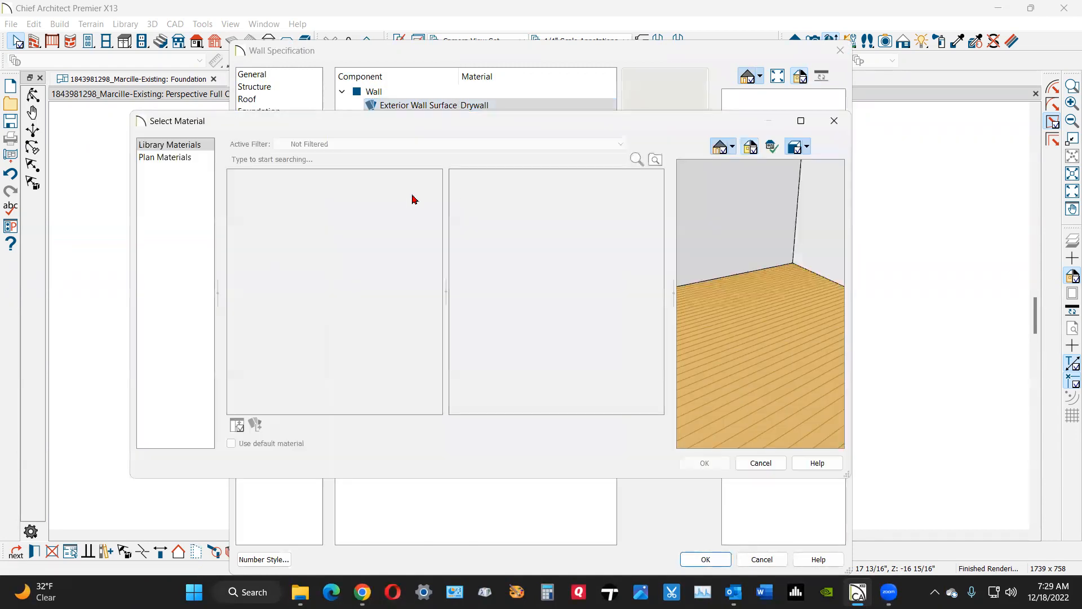
click(166, 158)
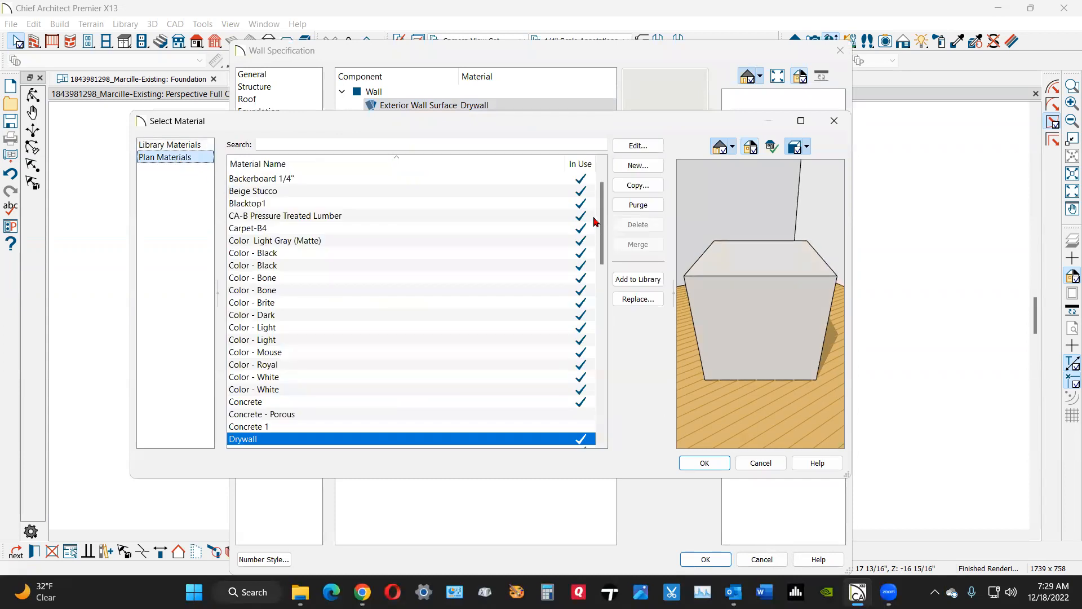
drag(605, 232, 602, 191)
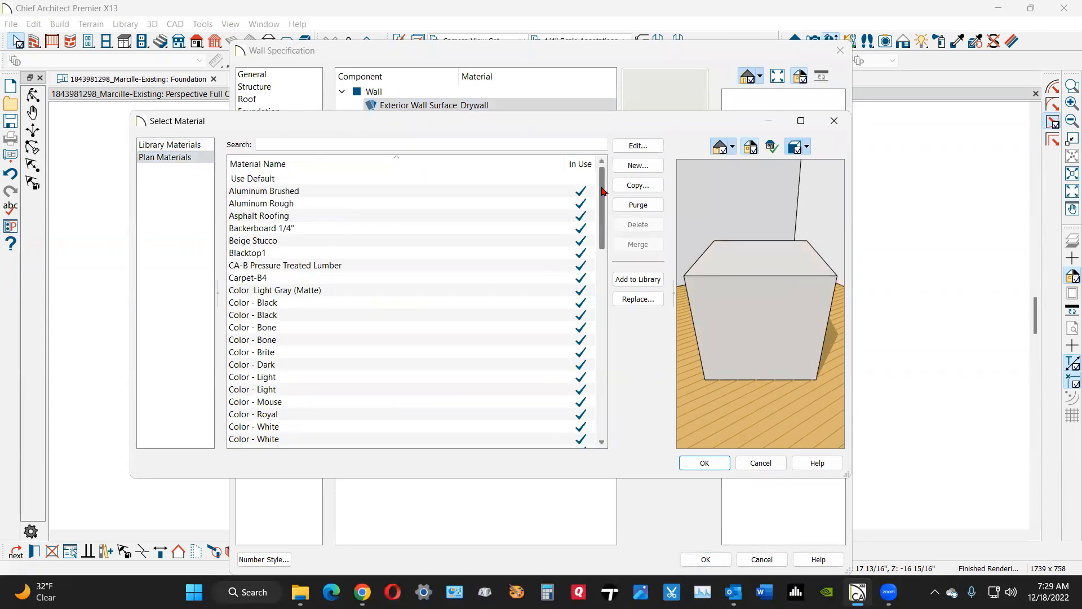
click(278, 179)
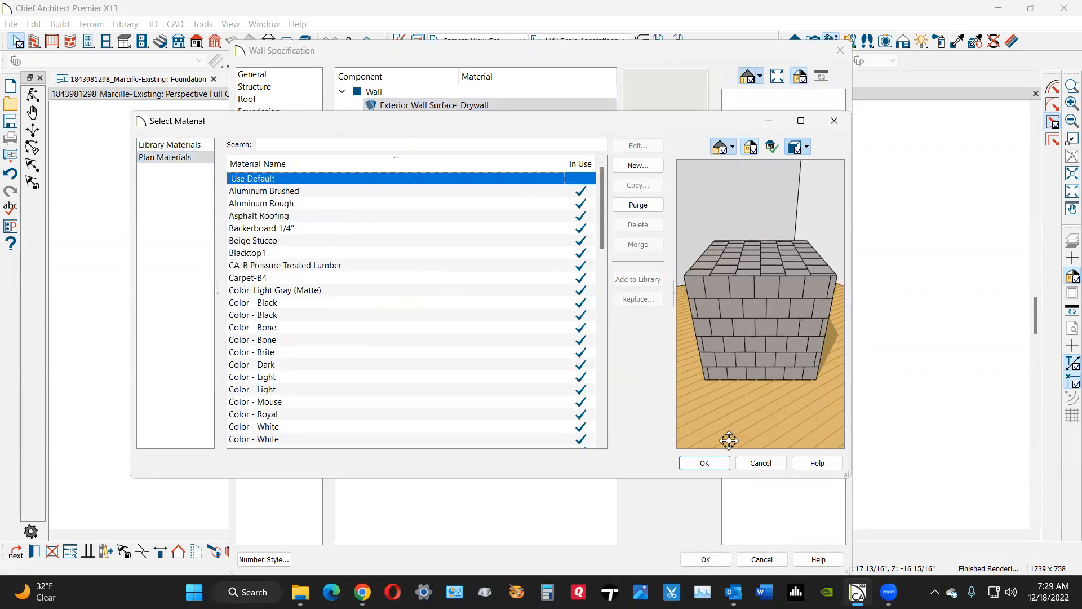
click(705, 463)
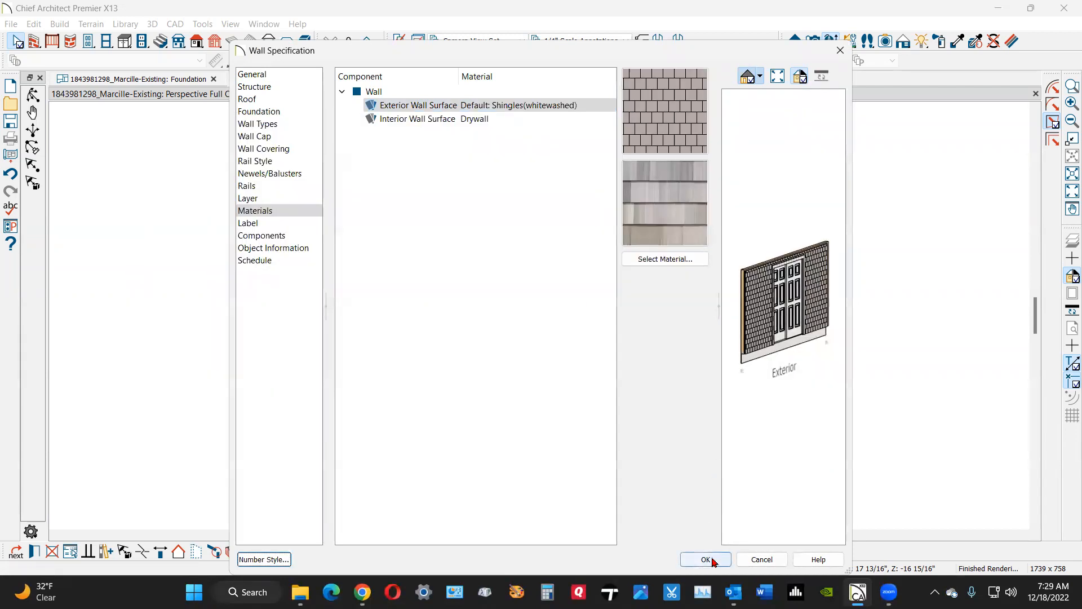
click(706, 559)
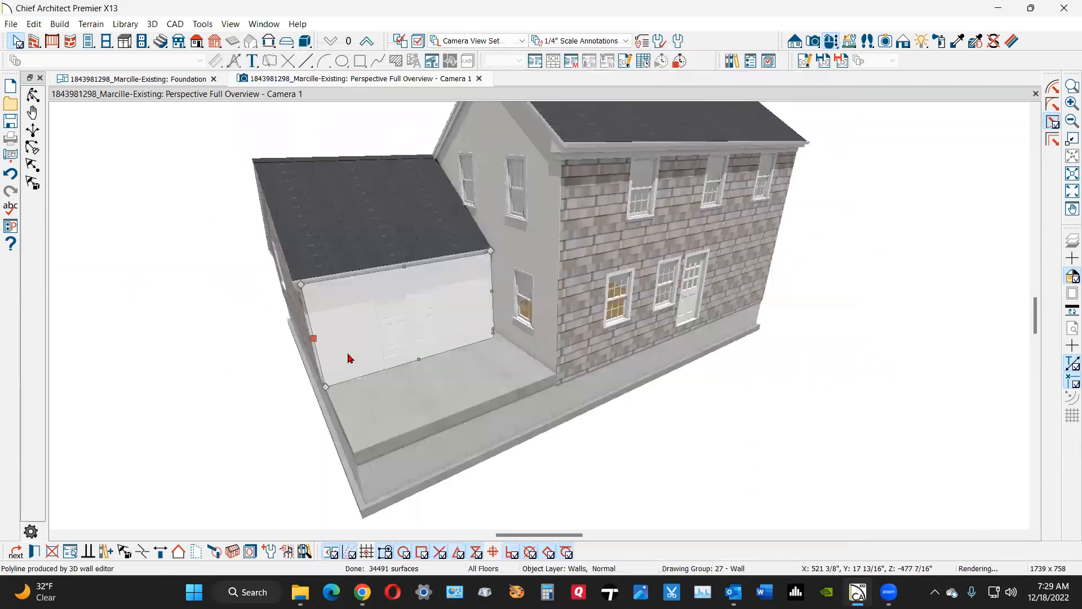
- Reverse the layers of the lower wing's double-door wall above the concrete slab
click(356, 314)
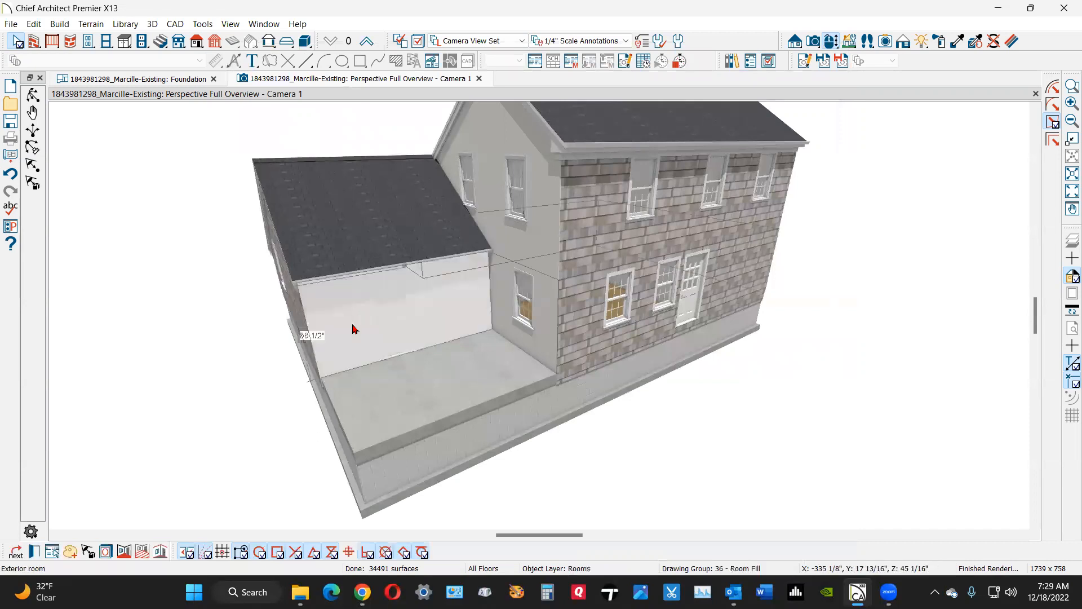
click(16, 552)
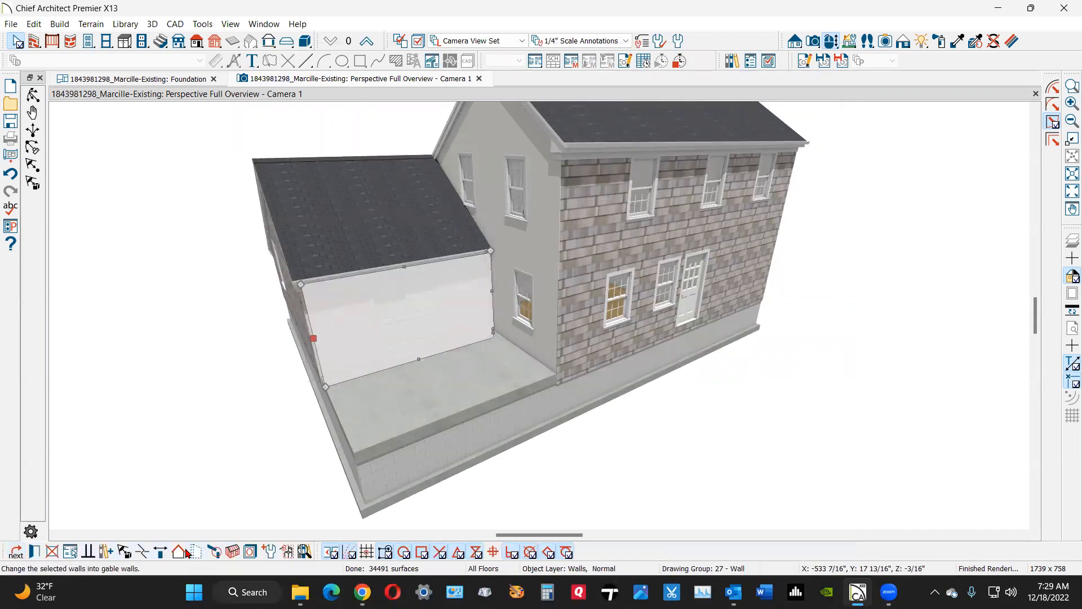
click(162, 552)
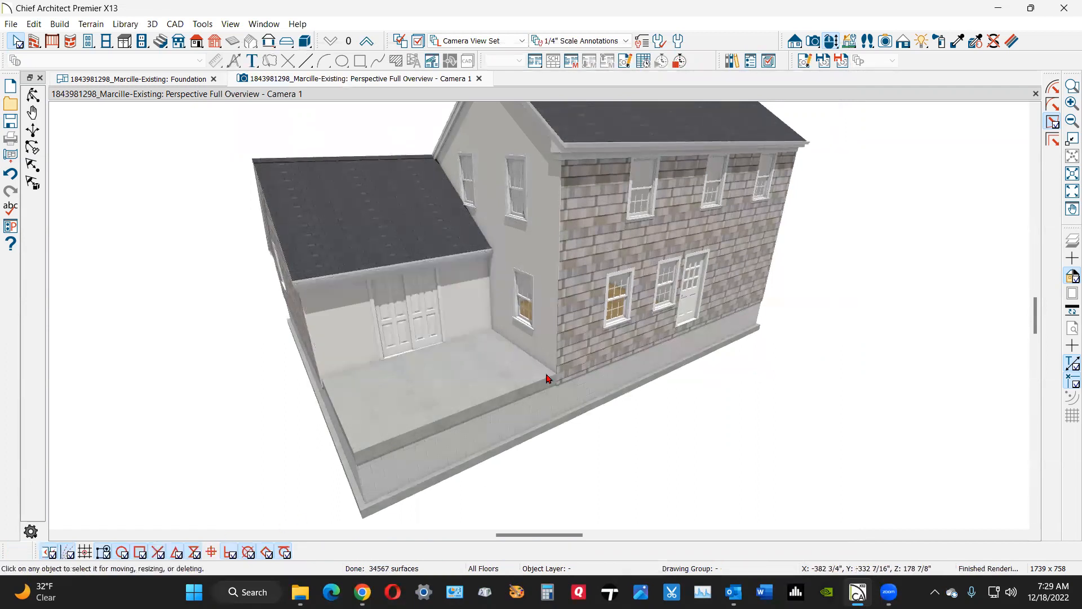
click(339, 338)
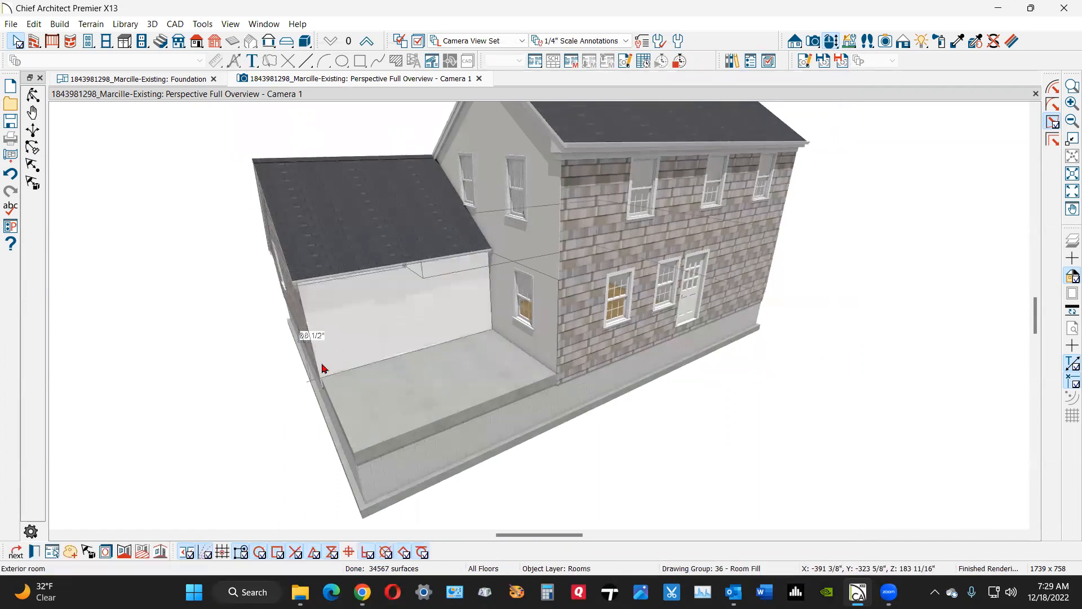
key(Escape)
click(431, 415)
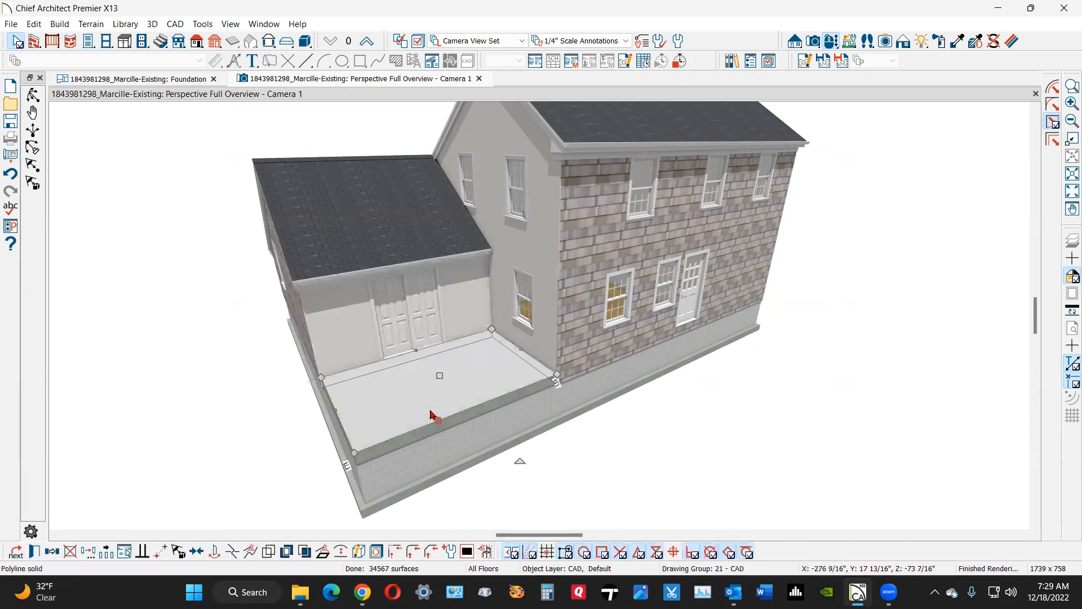
key(Escape)
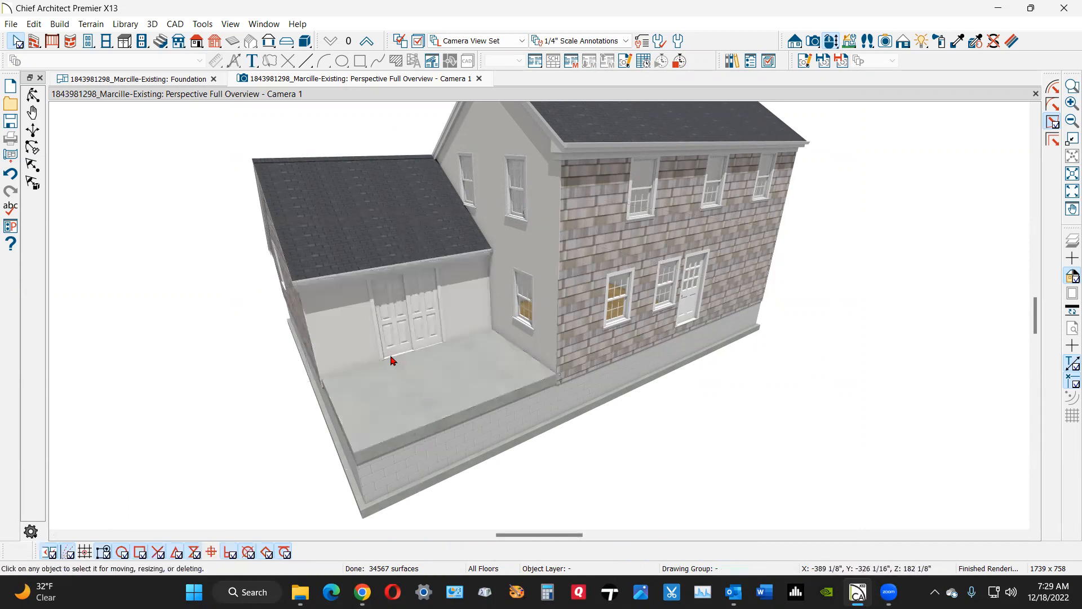
click(329, 329)
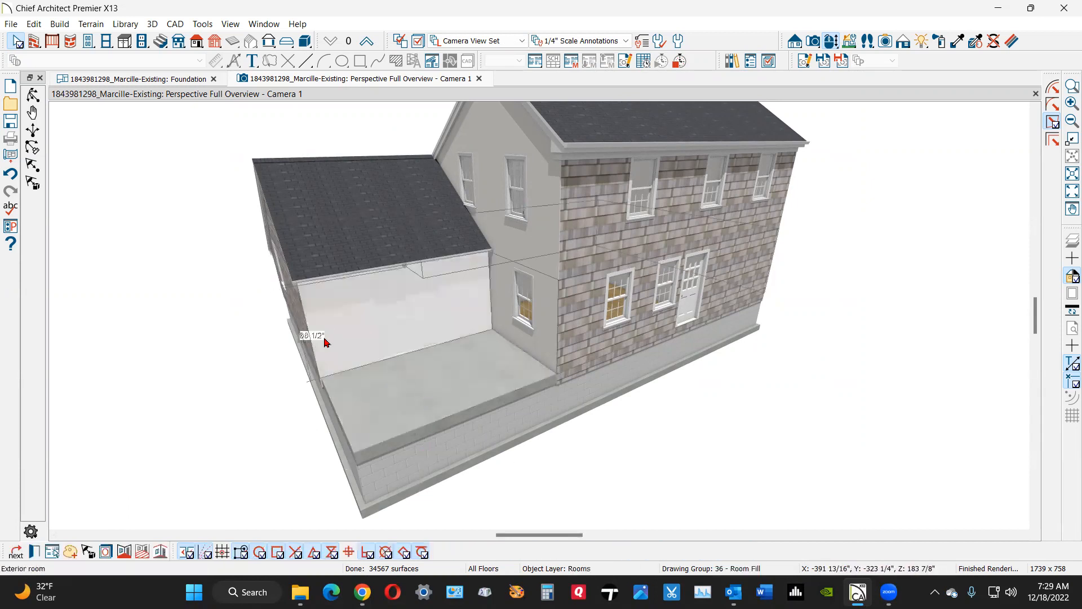
click(34, 552)
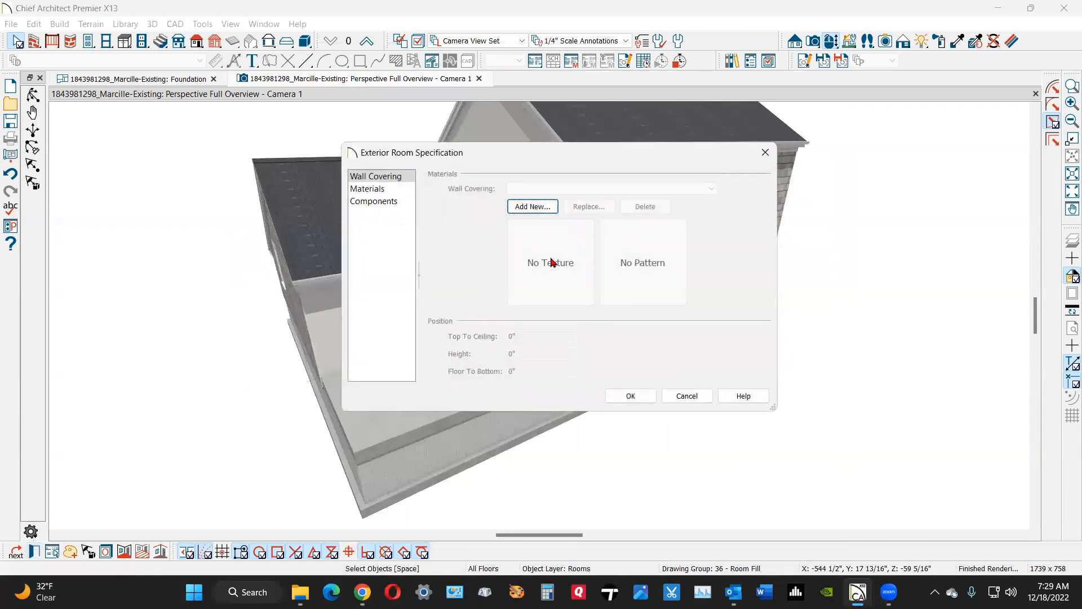
click(687, 395)
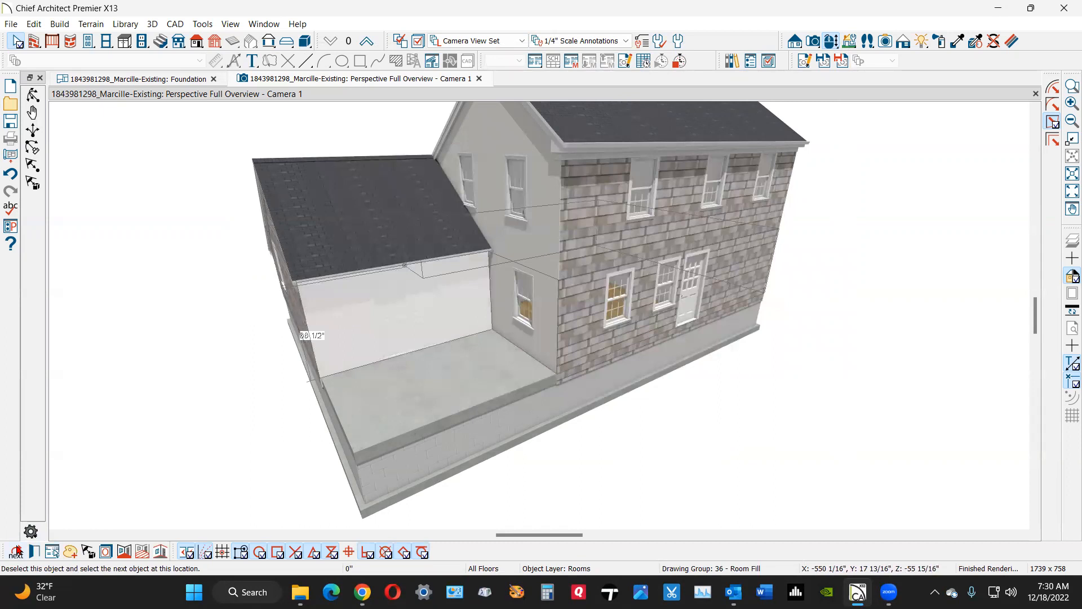
- Assign Use Default from the plan materials to the outward-facing Exterior Wall Surface of the reversed double-door wall
key(Tab)
click(42, 543)
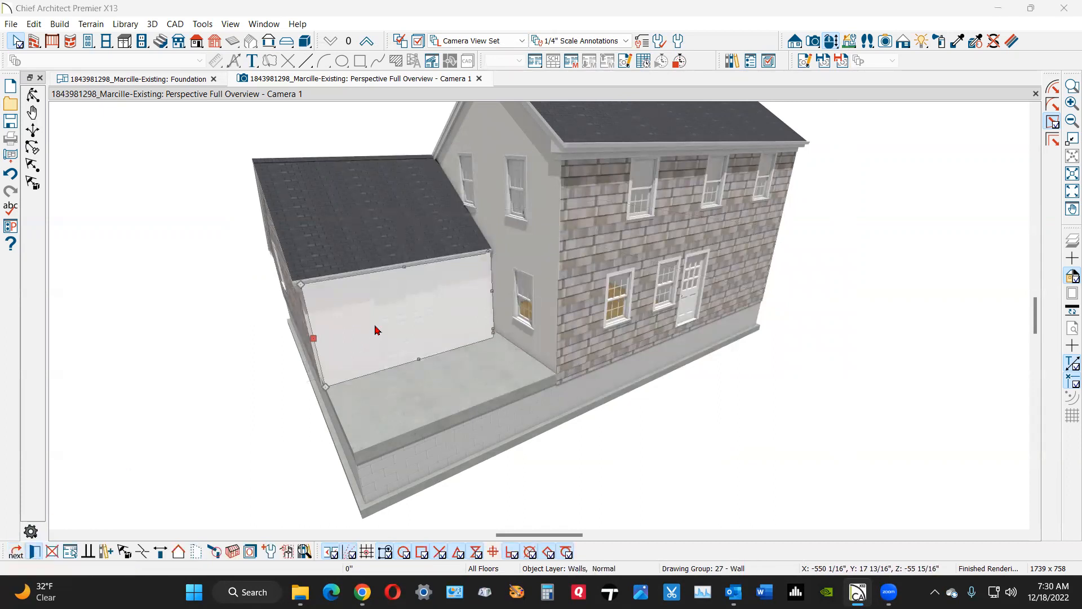
click(261, 211)
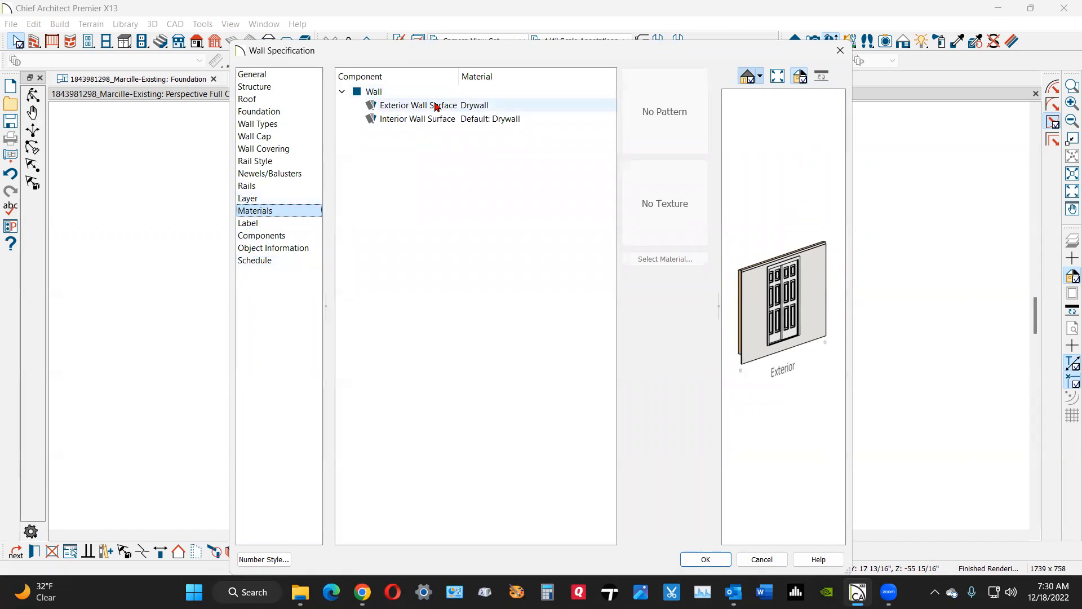
click(437, 106)
click(665, 259)
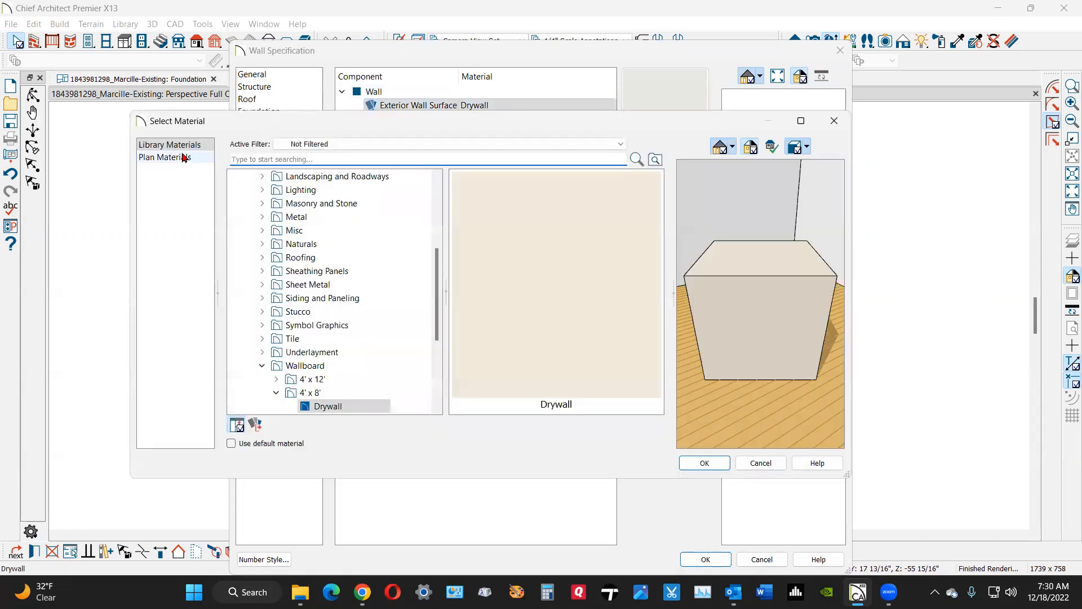
click(183, 157)
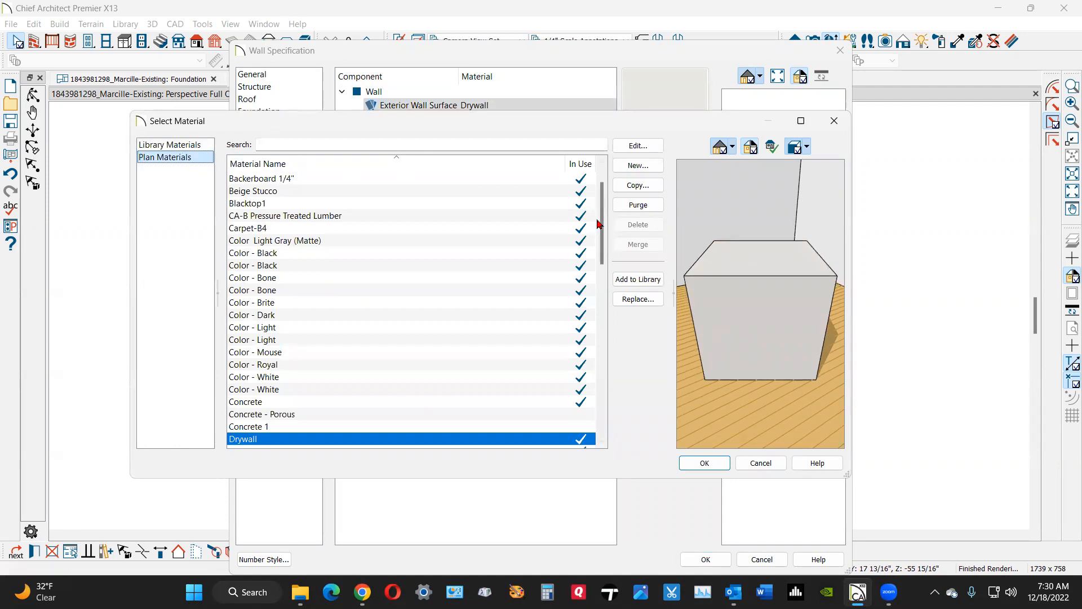
drag(599, 224, 599, 209)
click(362, 179)
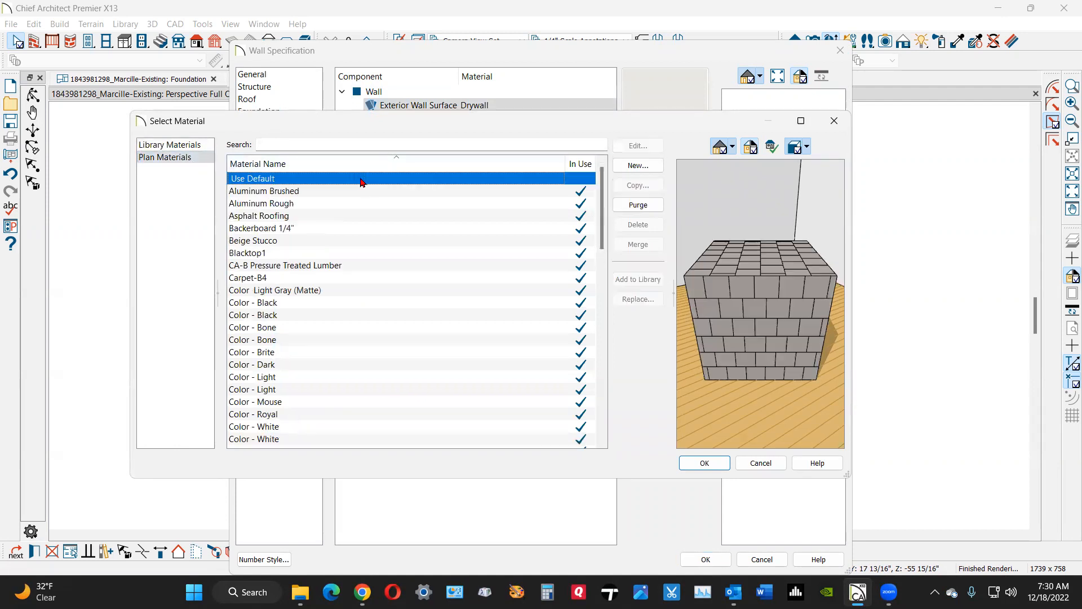
click(706, 463)
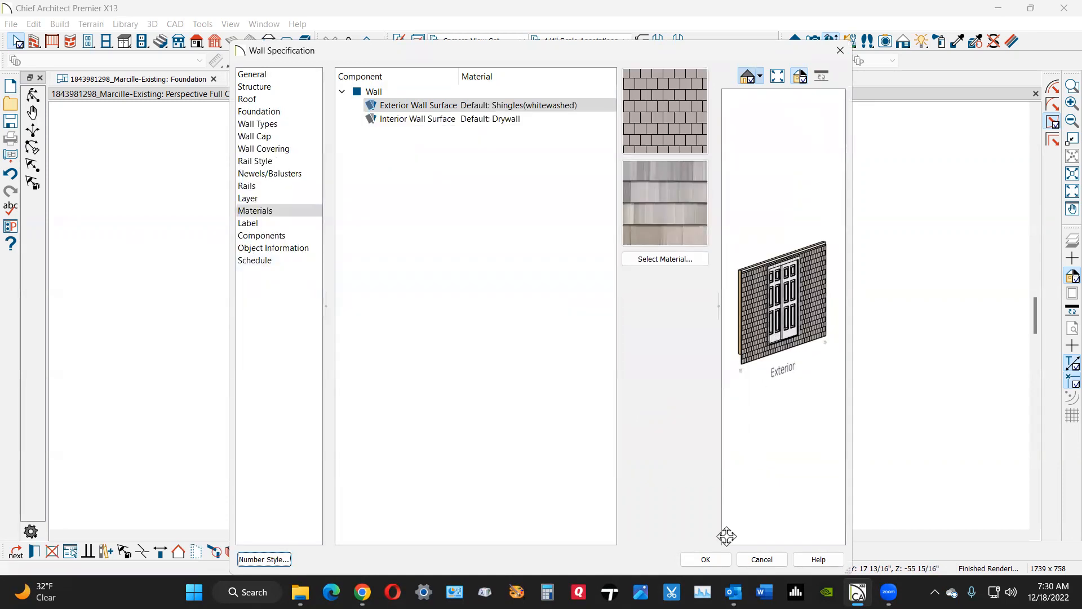
click(705, 559)
click(791, 398)
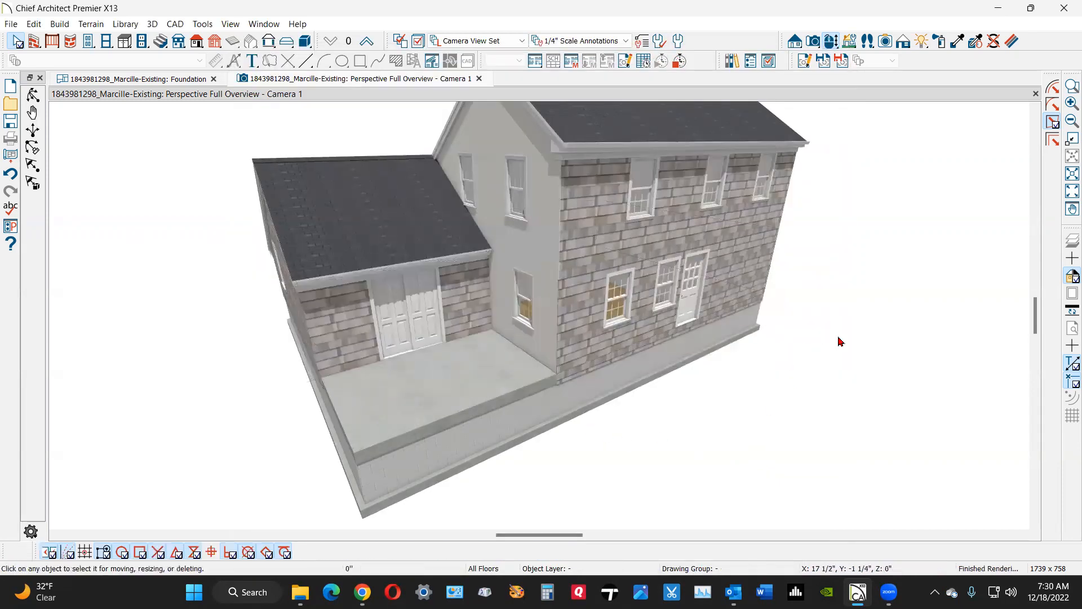
- Set the Exterior Wall Surface of the main house's upper gable-end wall to Use Default from the plan materials
click(551, 280)
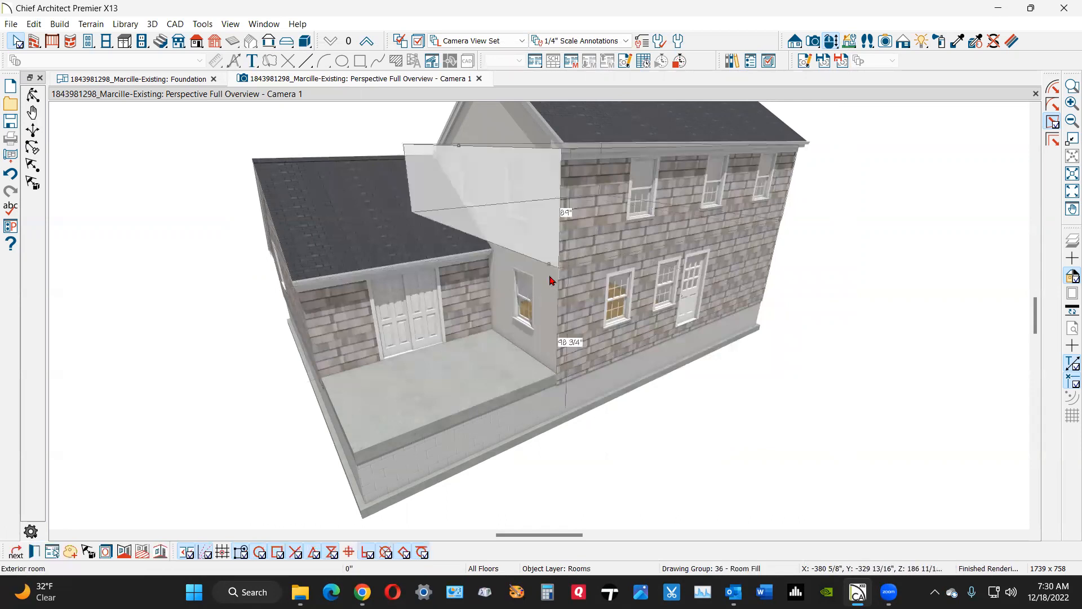
click(15, 553)
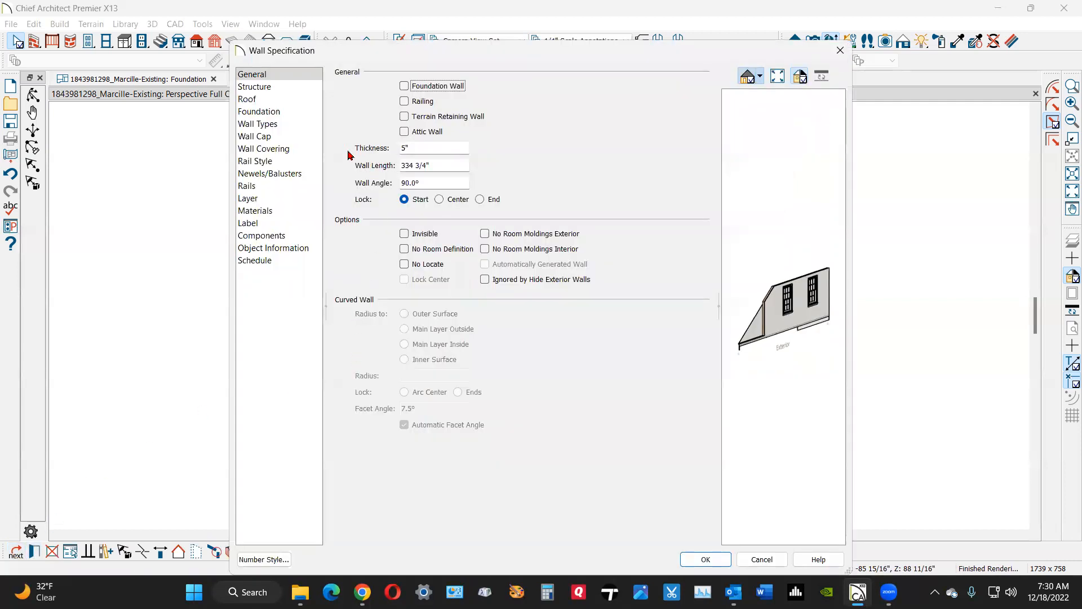
click(275, 213)
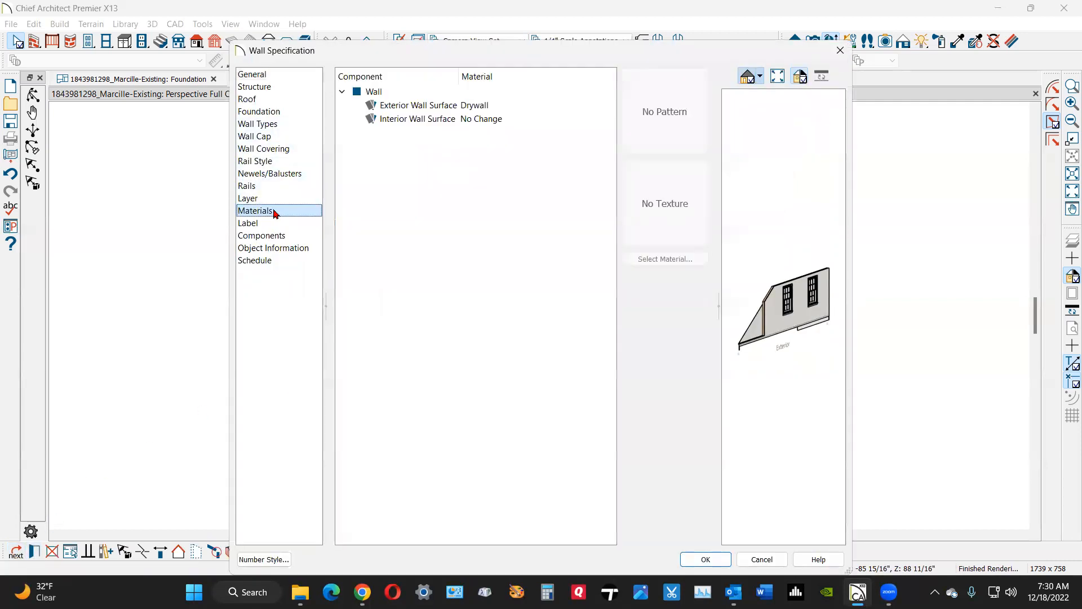
click(503, 106)
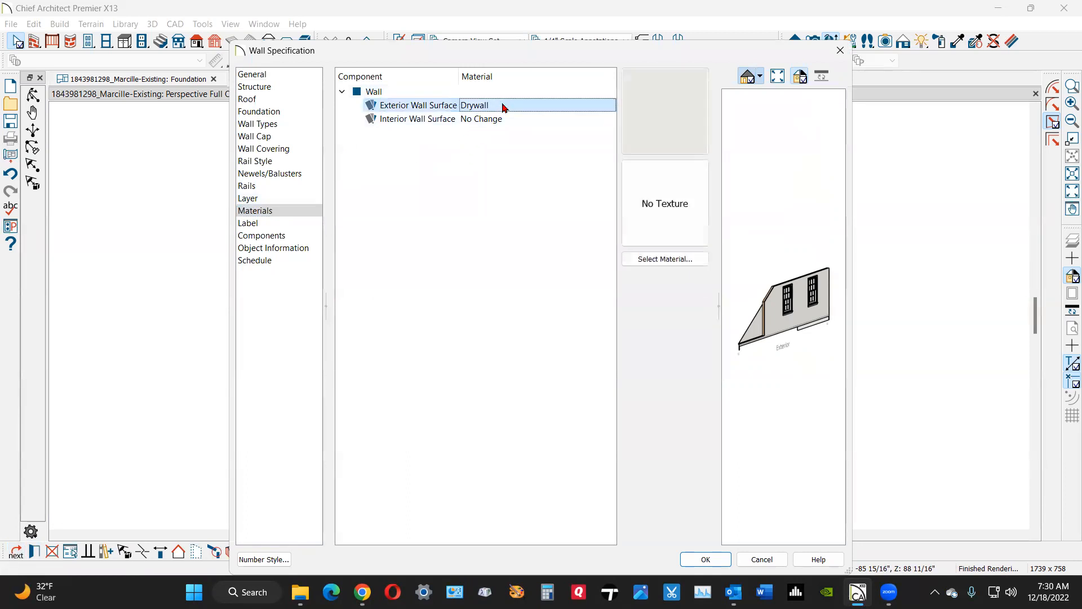
click(687, 260)
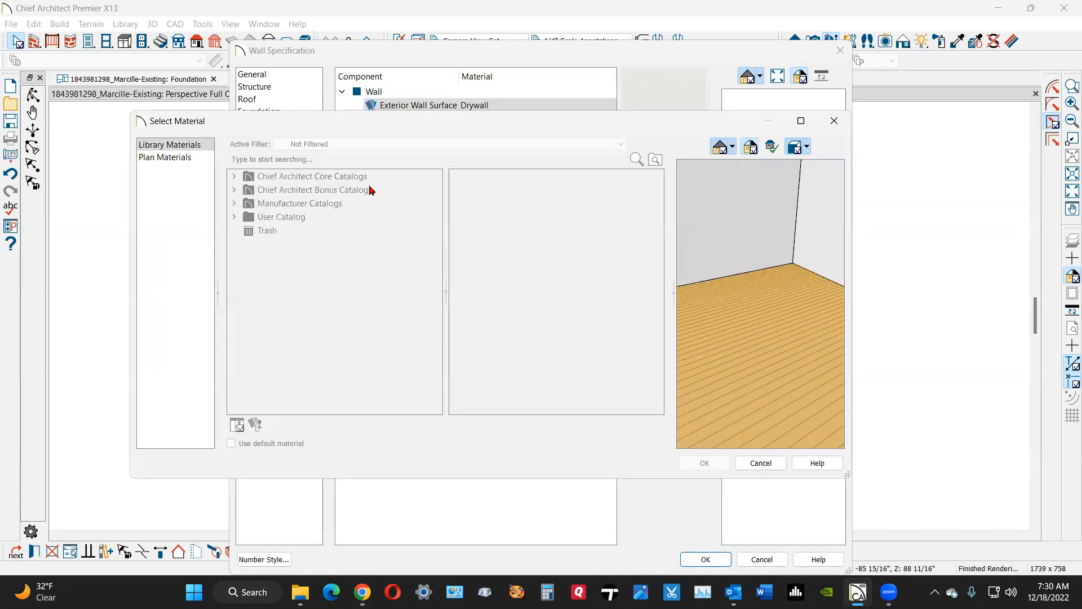
click(165, 157)
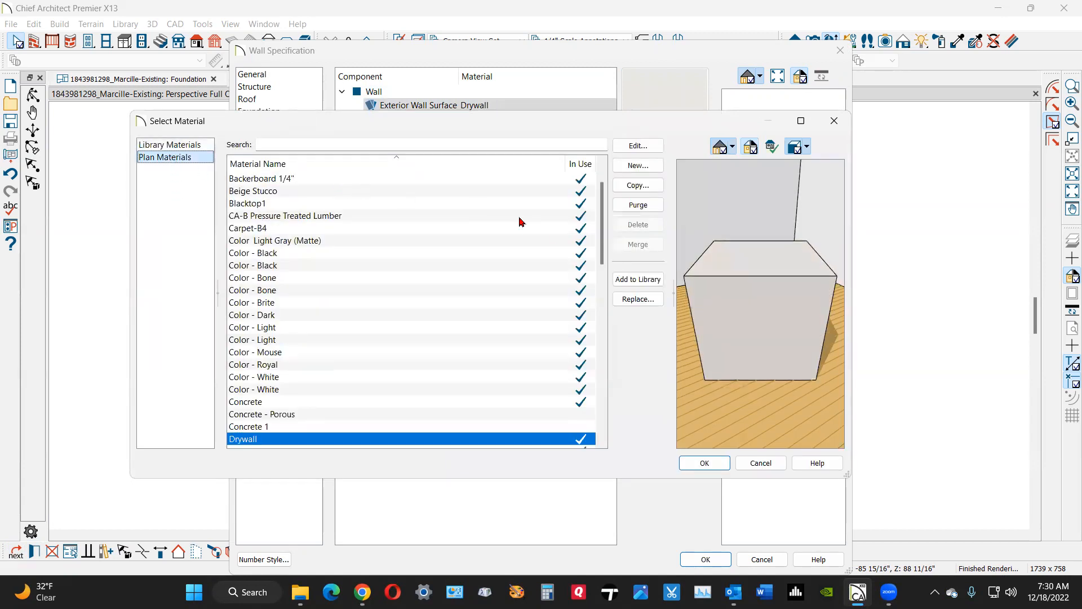
drag(600, 246, 600, 196)
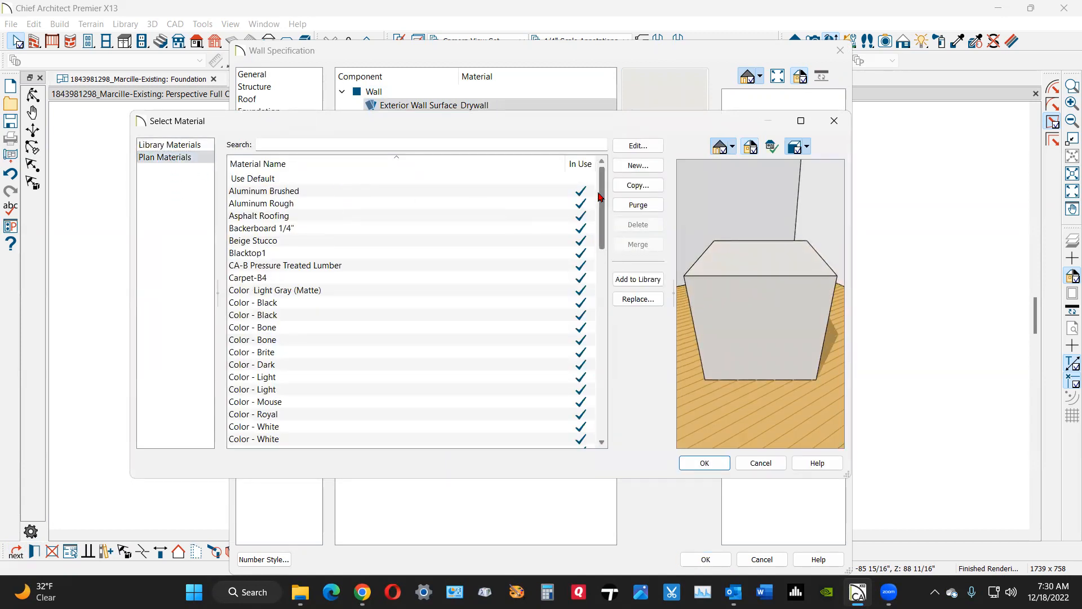
click(320, 179)
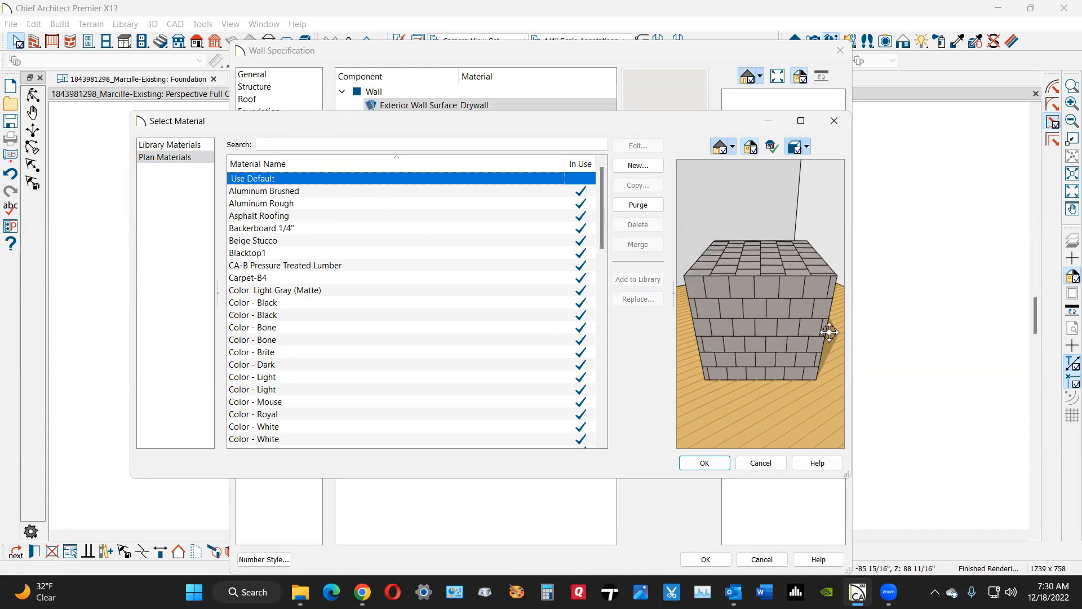
click(714, 463)
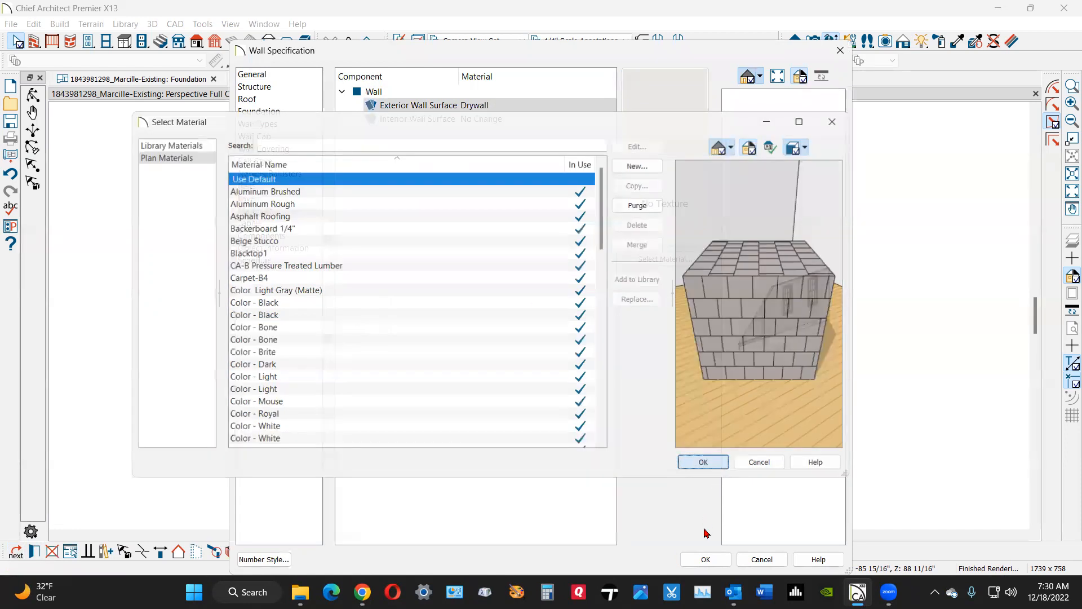
click(705, 557)
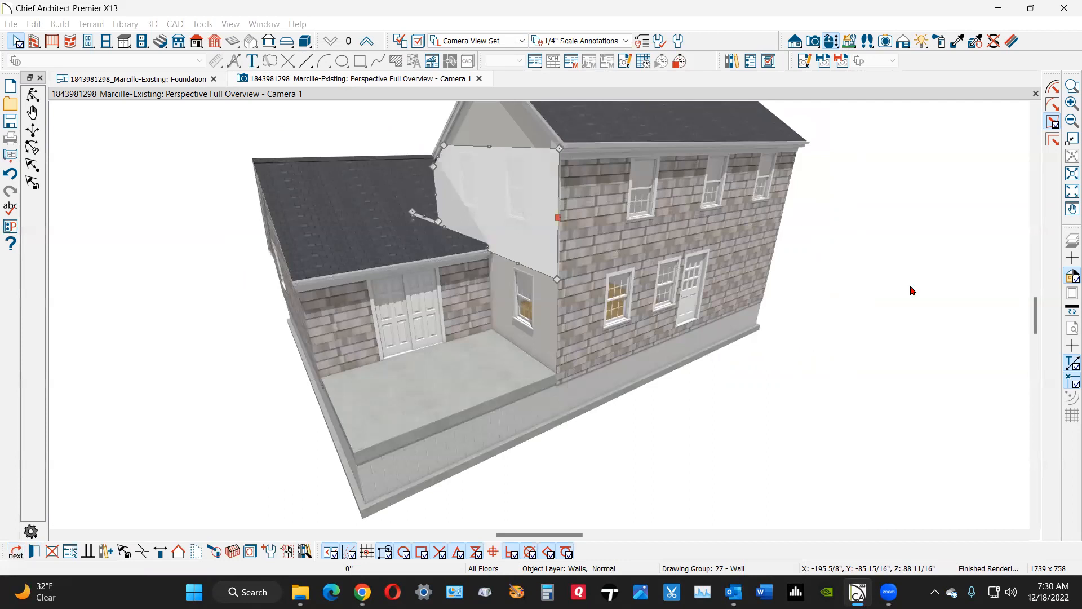
- Assign Use Default from the plan materials to the Exterior Wall Surface of the gable-end wall's lower level beside the concrete slab
click(552, 317)
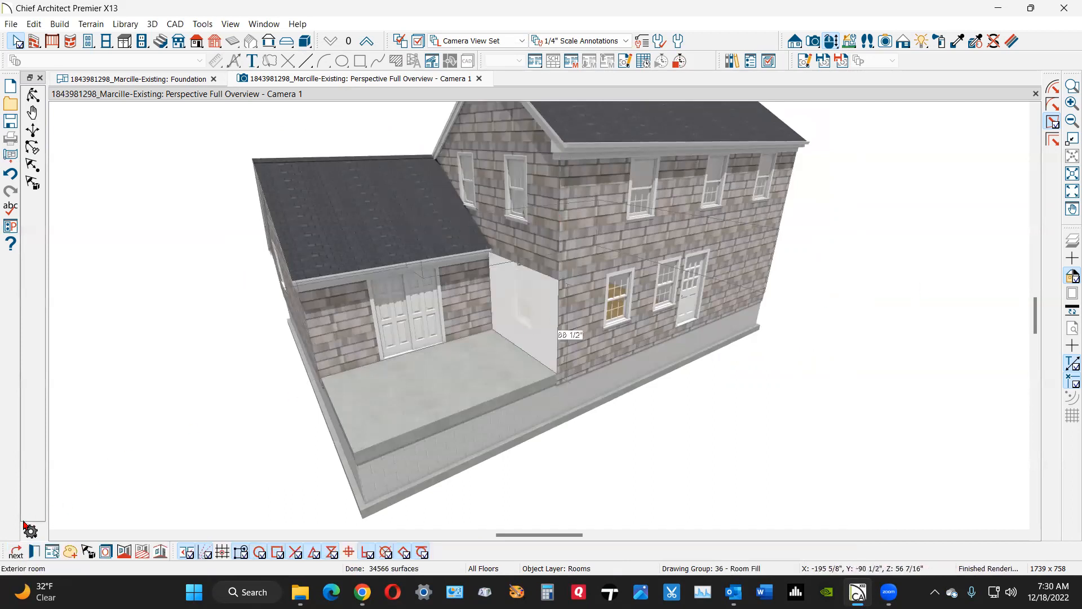
click(22, 554)
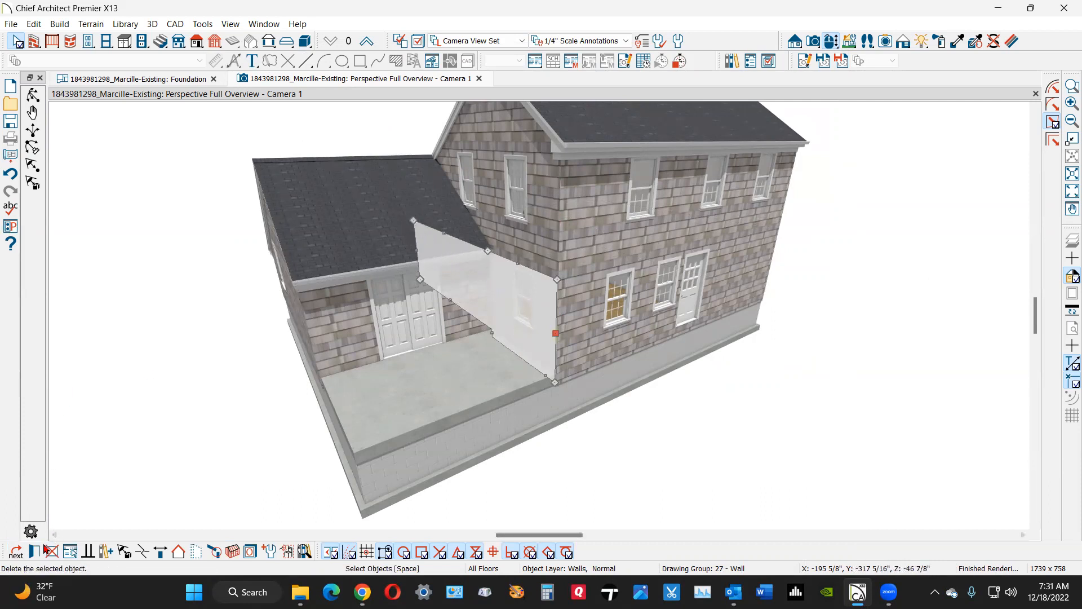
click(40, 554)
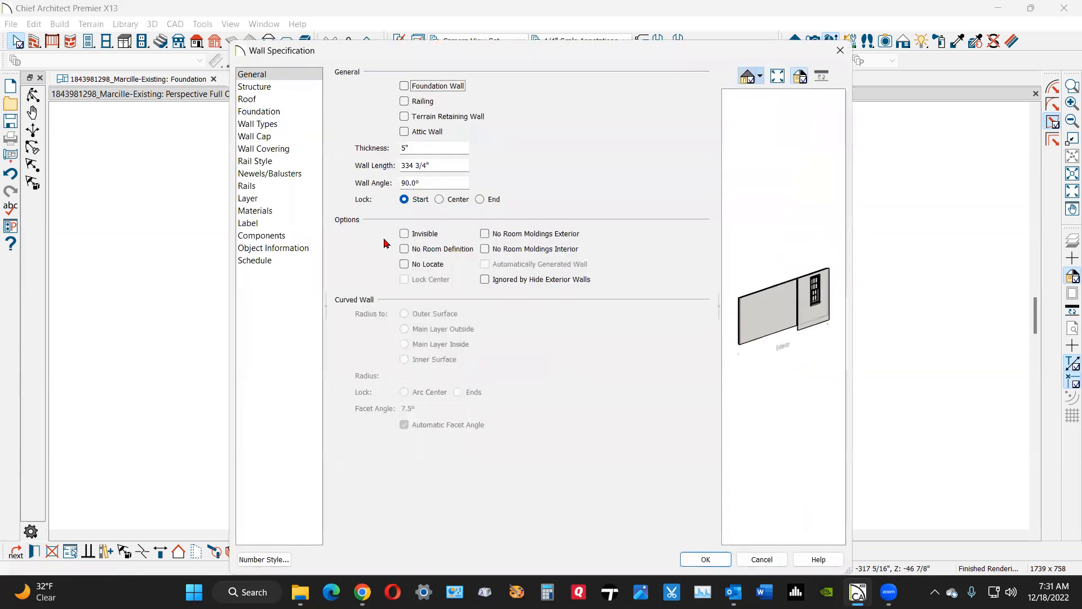
click(274, 211)
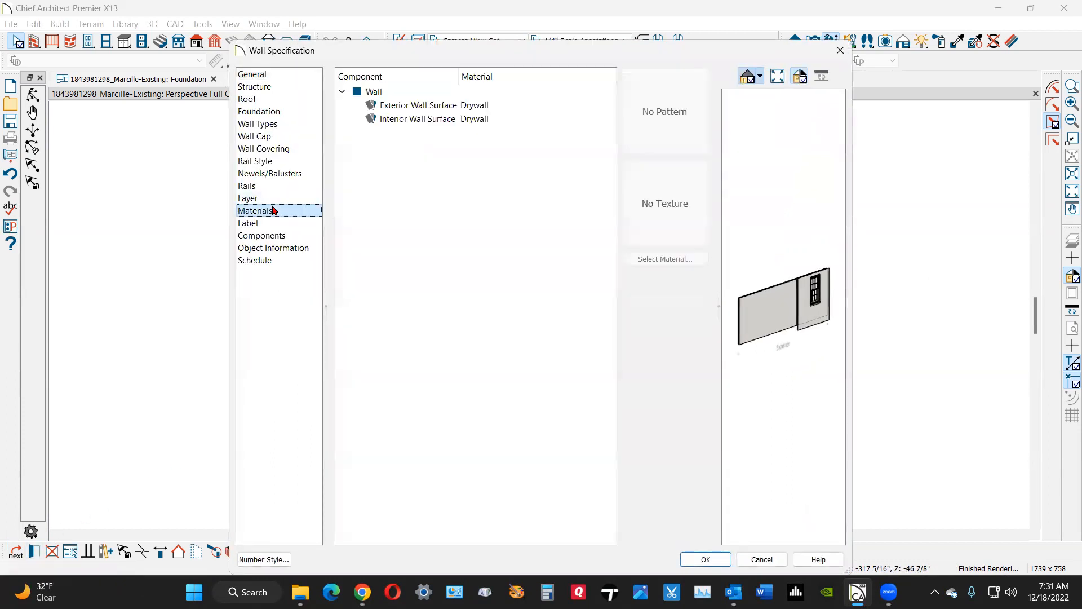
click(419, 105)
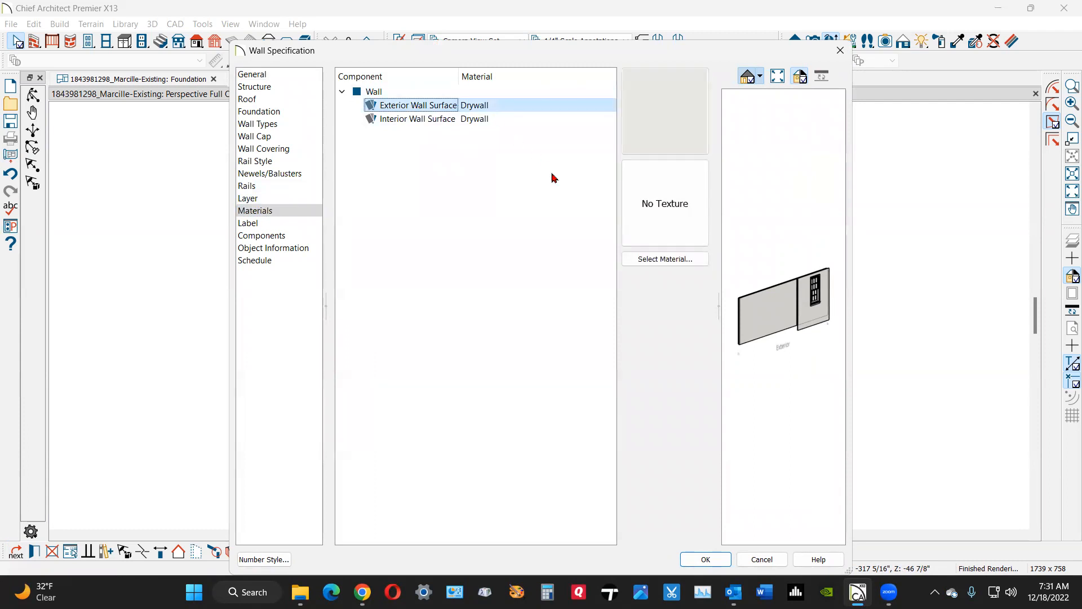
click(669, 258)
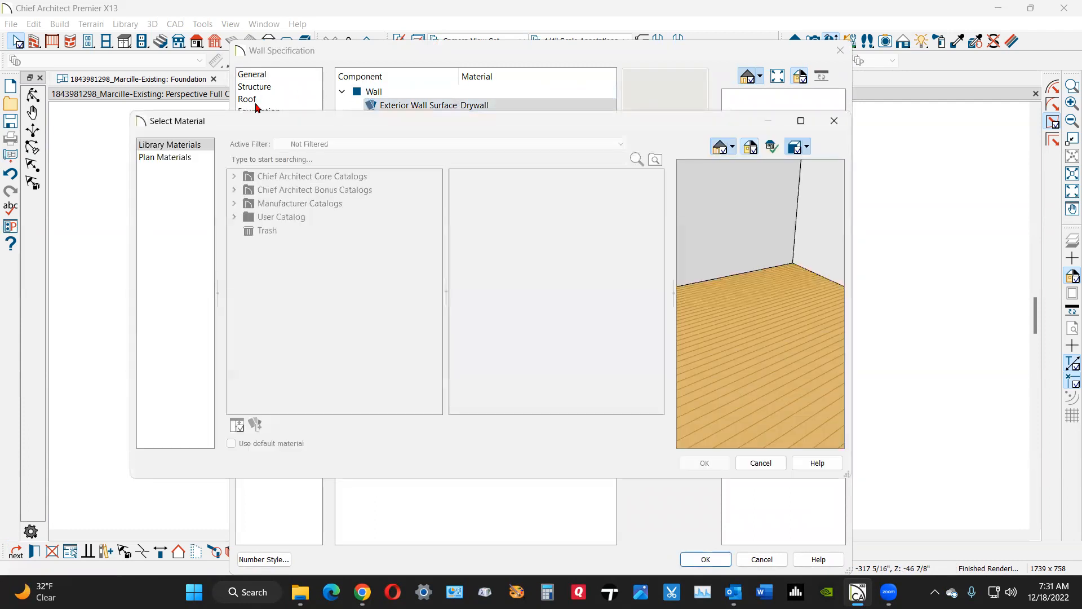
click(174, 161)
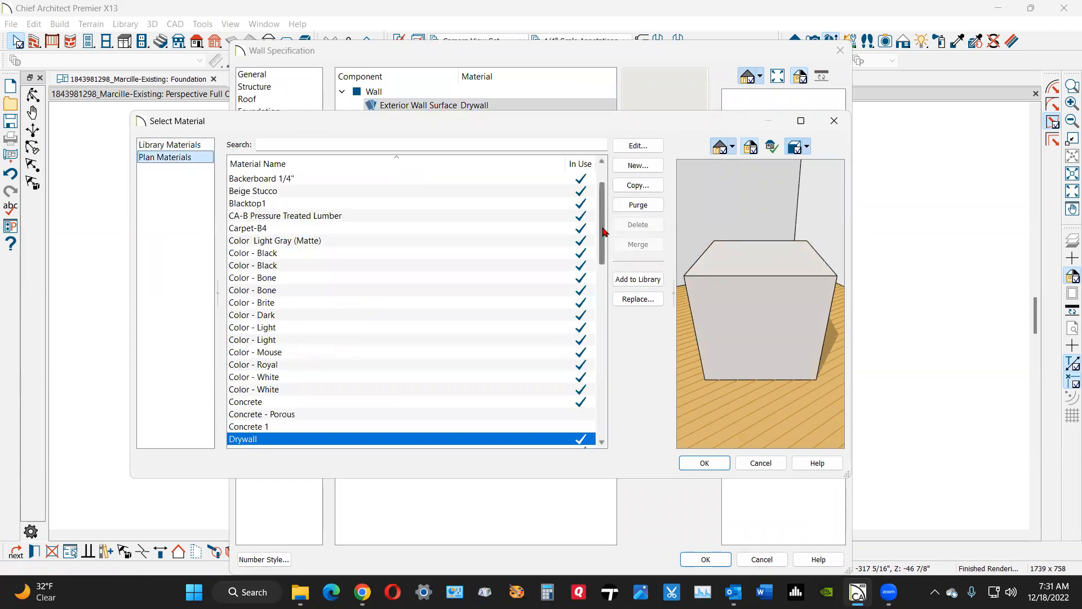
drag(604, 231, 602, 183)
click(418, 179)
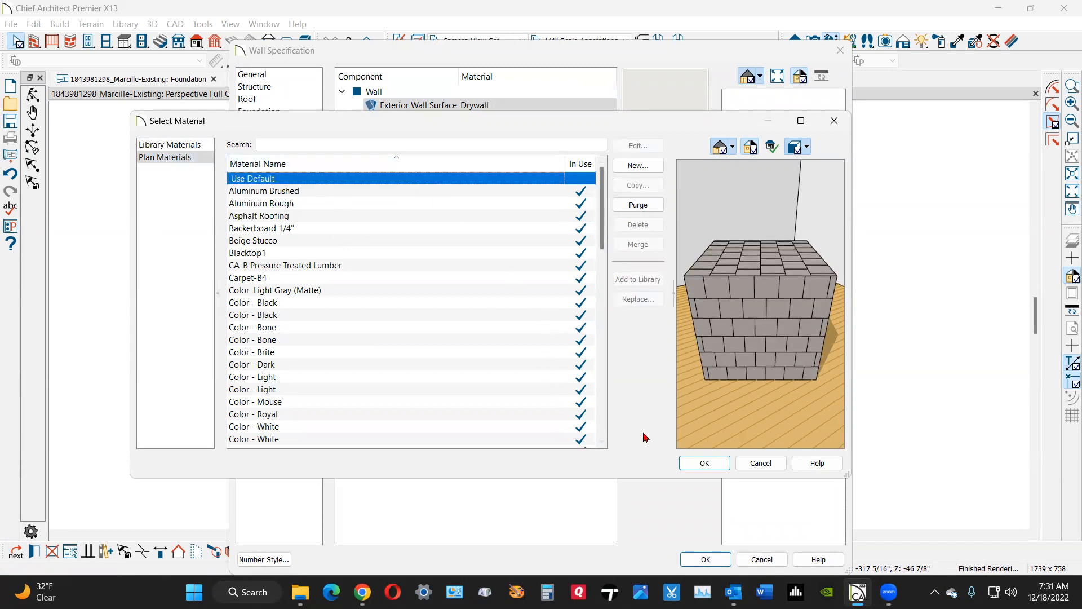
click(711, 461)
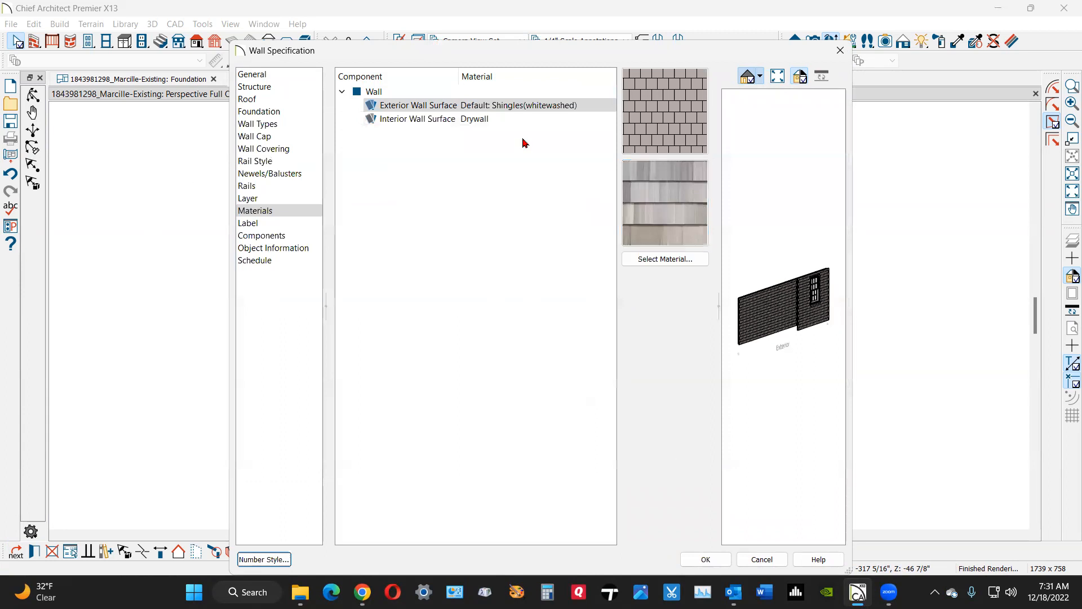
click(707, 559)
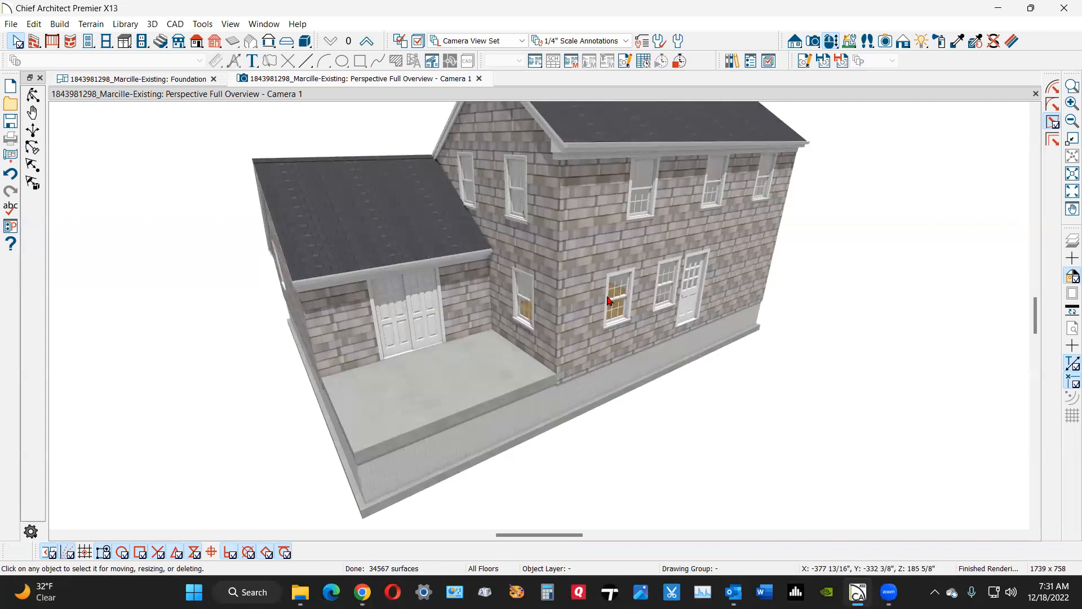
- Switch to the floor plan view and display the 1st floor
key(shift+j)
scroll(435, 303, down, 2)
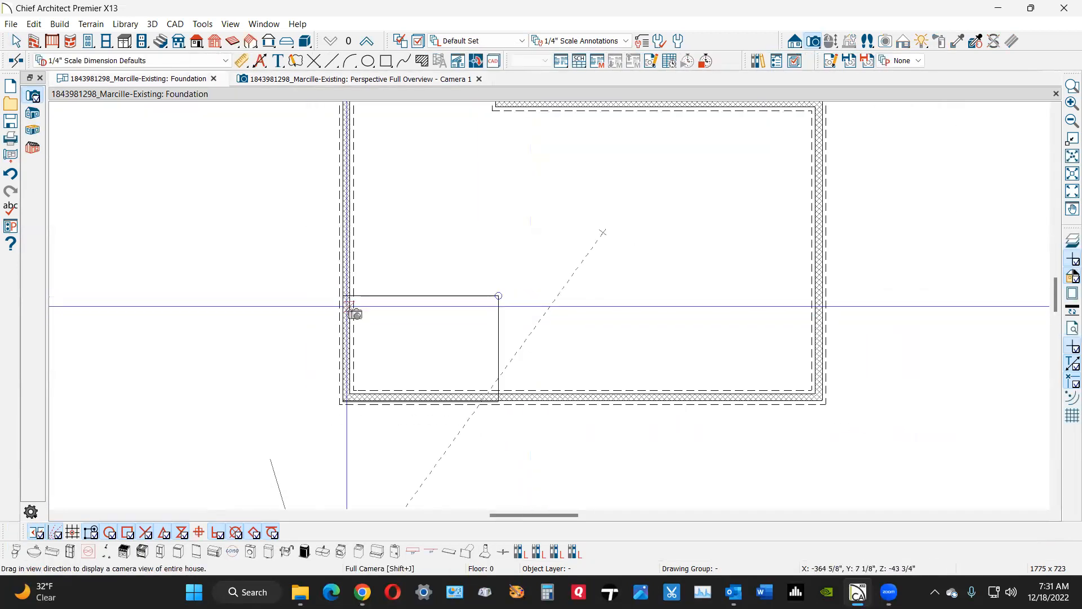
key(space)
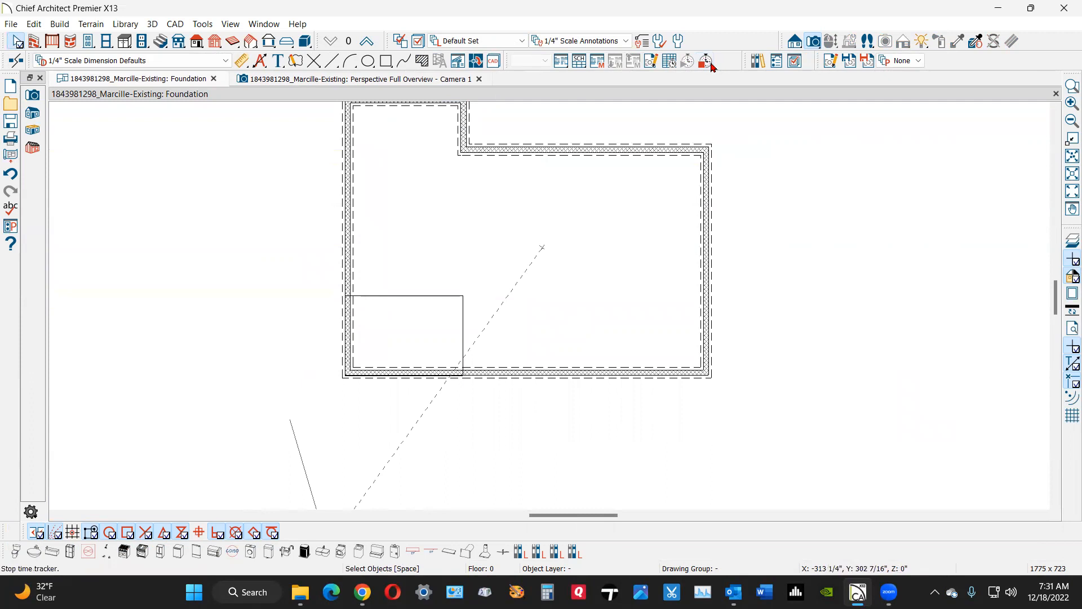
click(367, 41)
scroll(467, 297, up, 2)
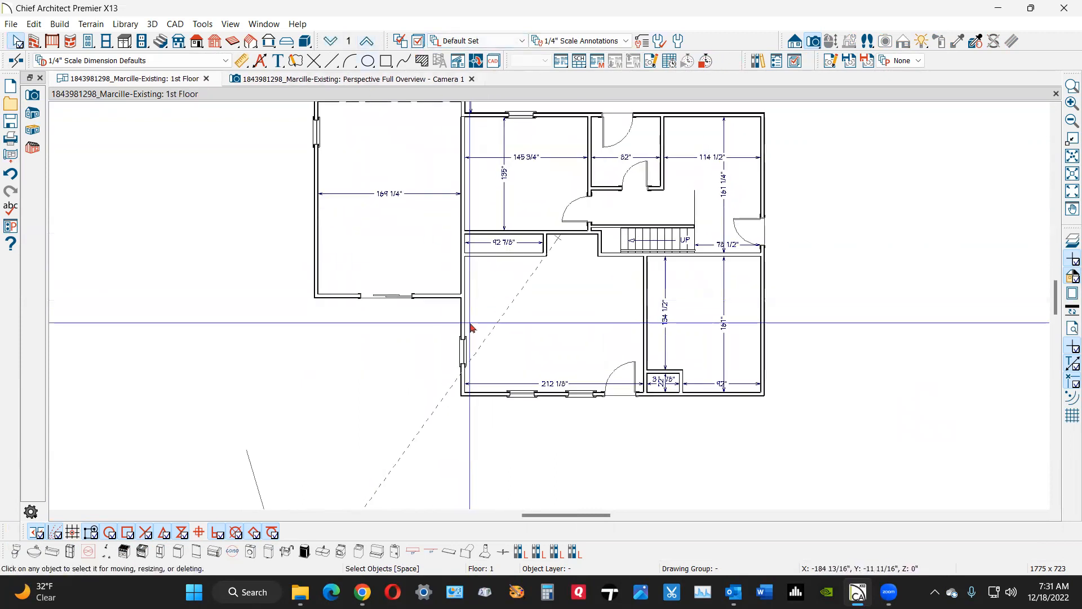
- Break the wall shared by the main house and the wing where the wing's double-door wall meets it
click(463, 322)
scroll(548, 314, down, 3)
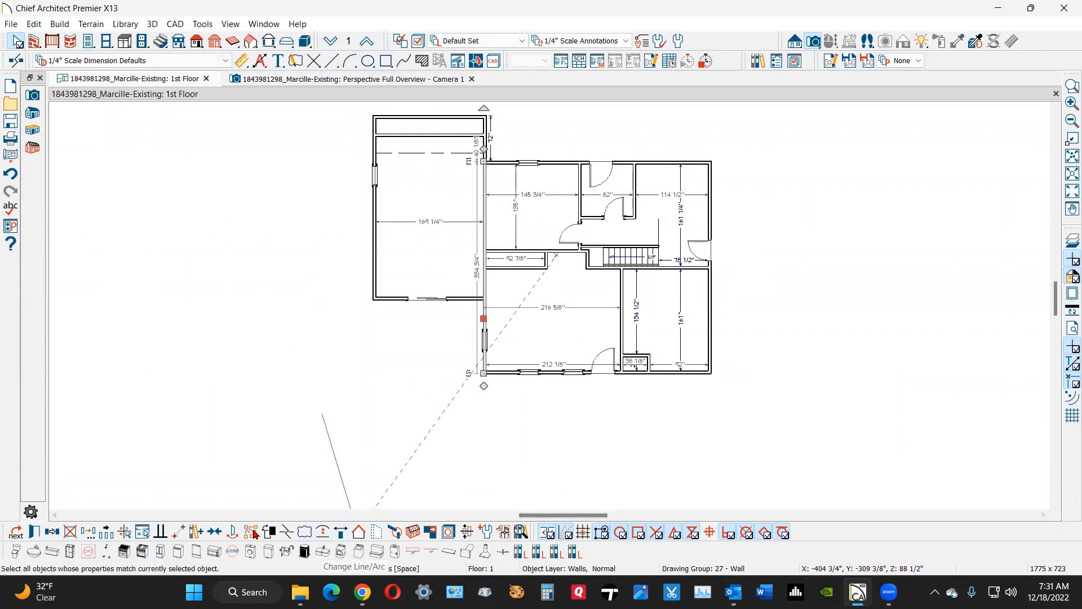
click(286, 531)
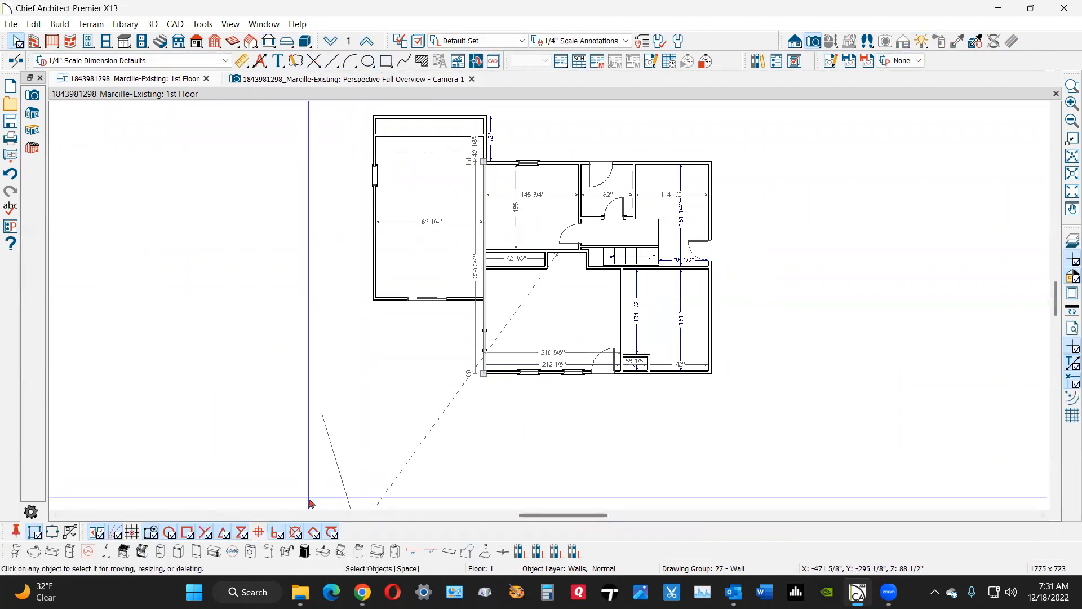
click(487, 298)
key(Escape)
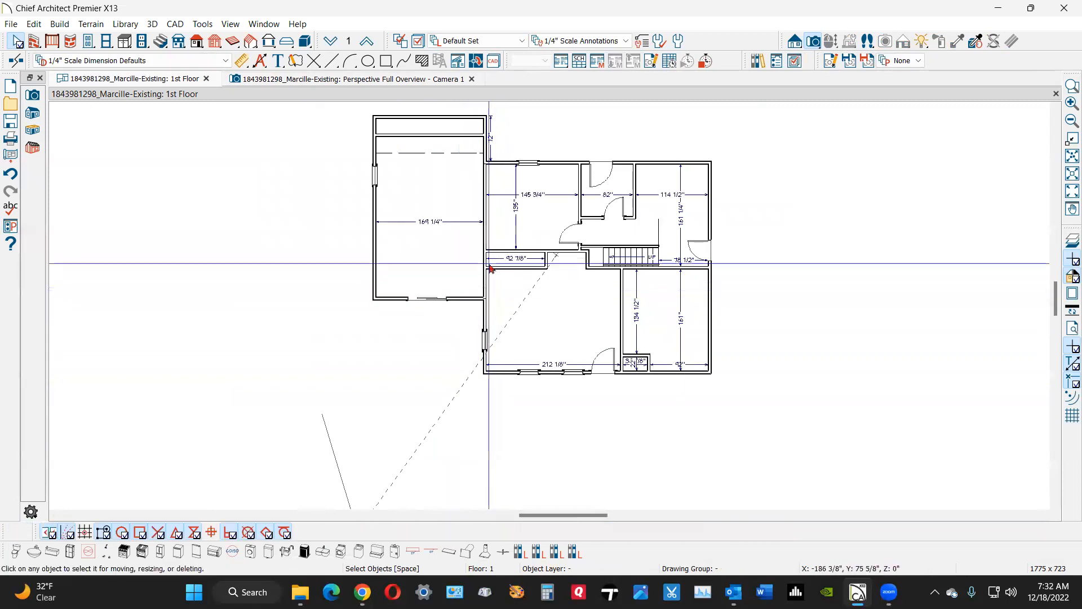
- Set the wall type of the shared wall segment between the wing and the main house to Existing Interior-4
click(486, 286)
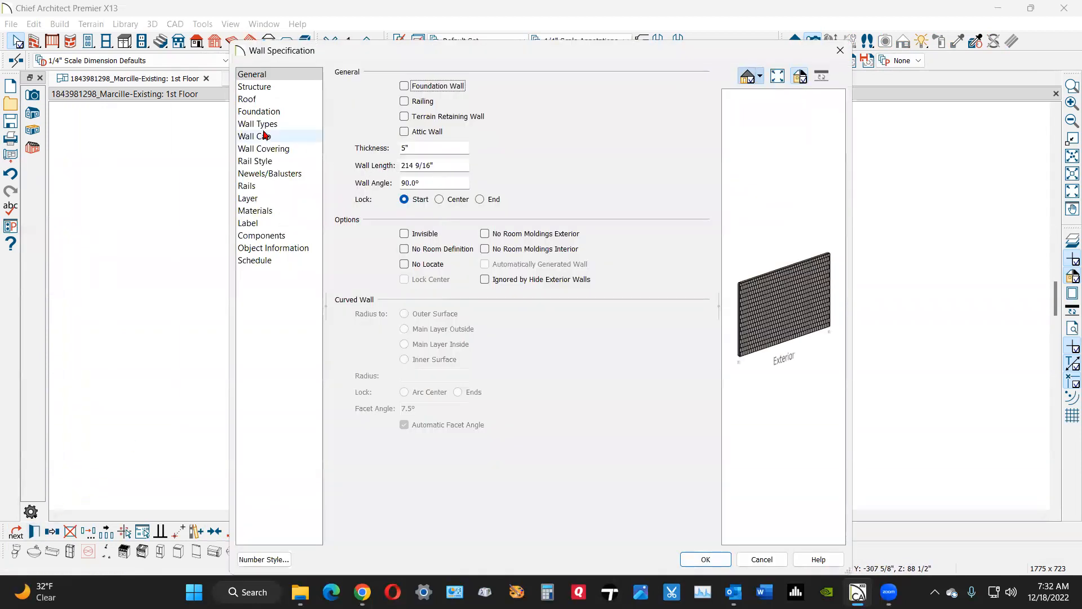
click(265, 126)
click(554, 89)
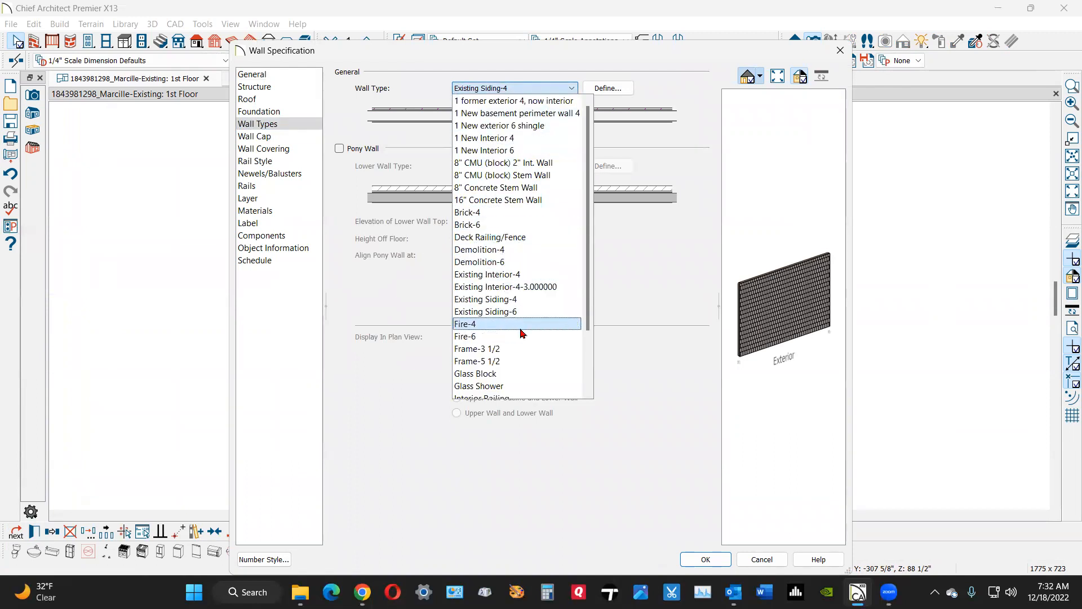
scroll(524, 337, down, 2)
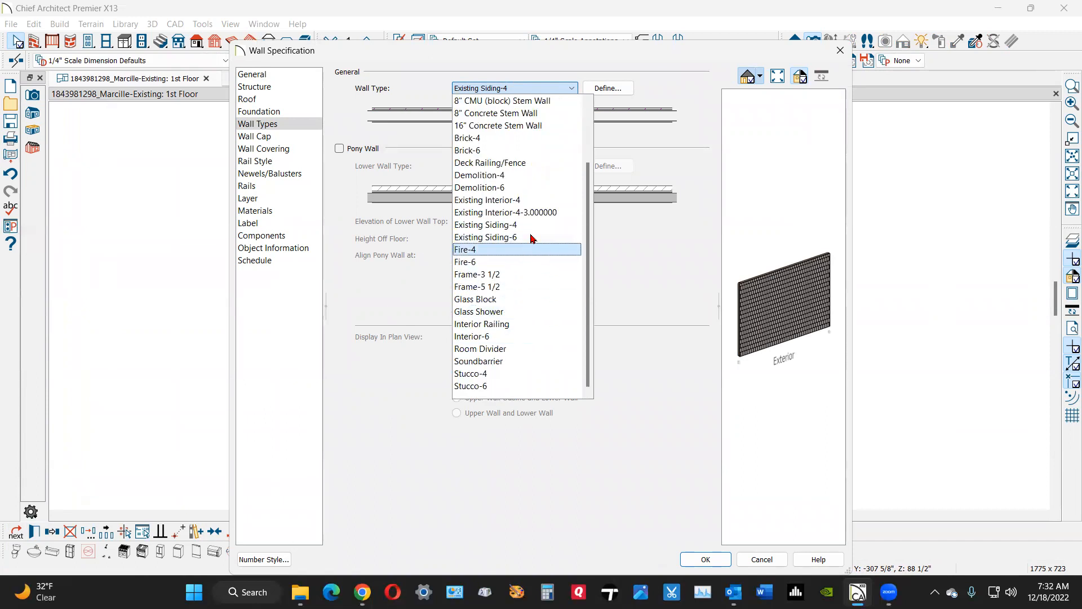
click(540, 200)
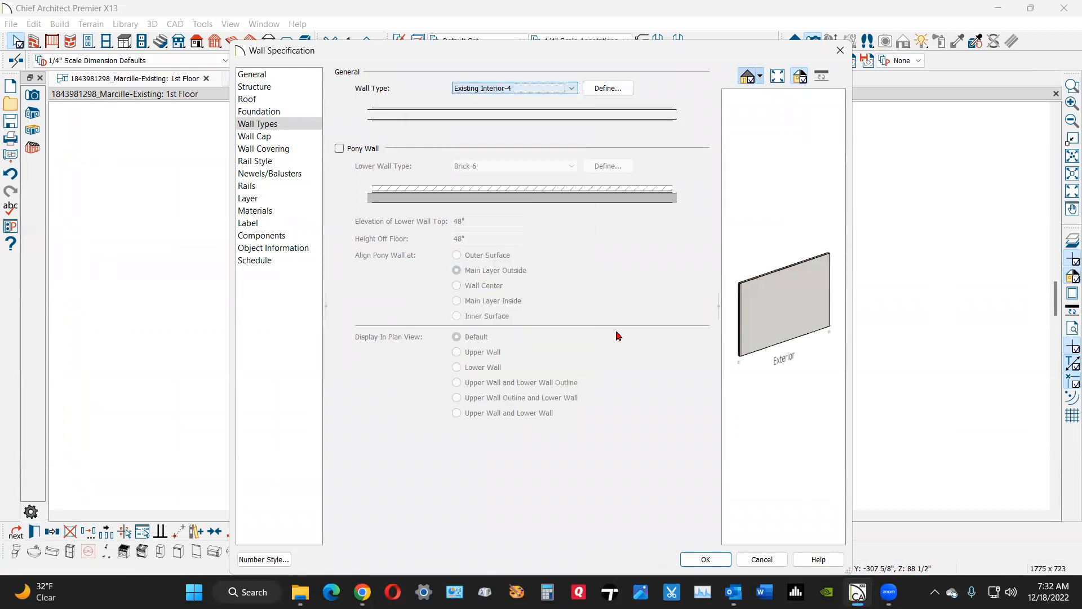
click(711, 559)
click(598, 425)
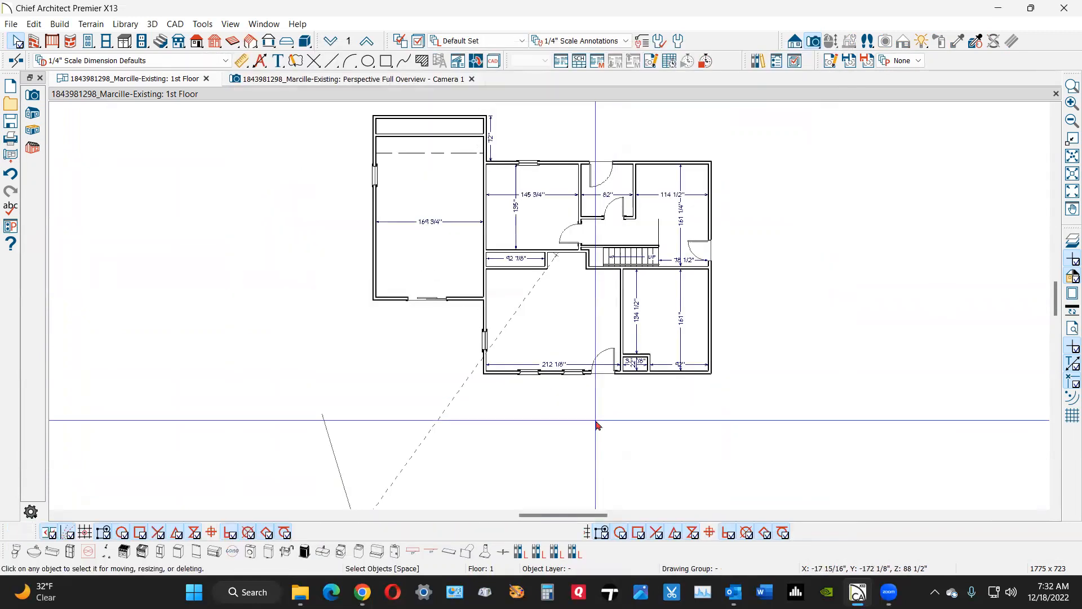
- Check the segments of the 1st floor's exterior walls by selecting them one after another around the house and wing
click(488, 317)
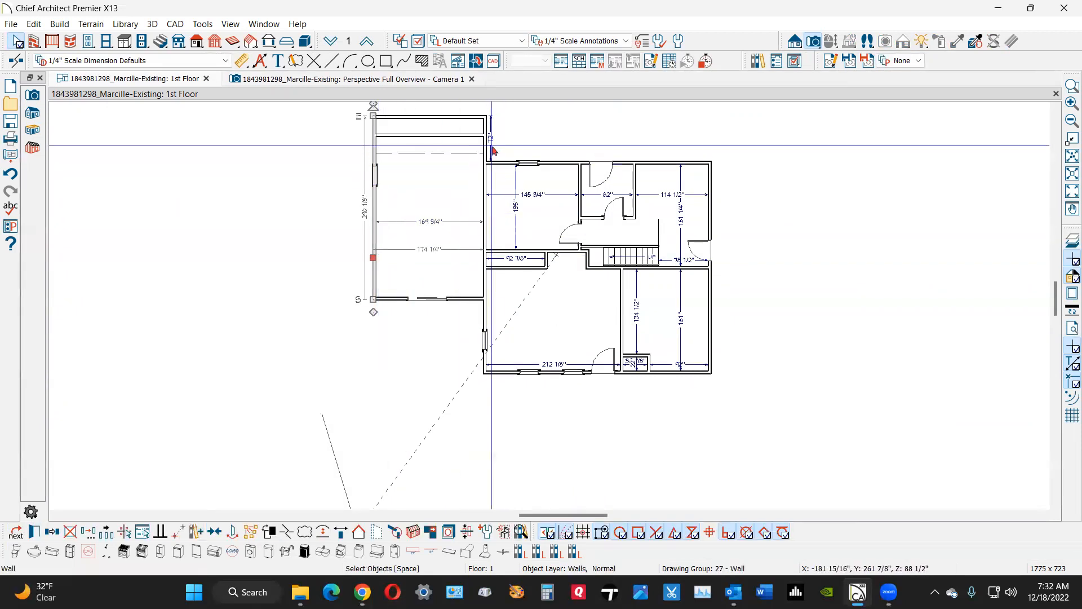
click(485, 147)
click(556, 162)
click(711, 175)
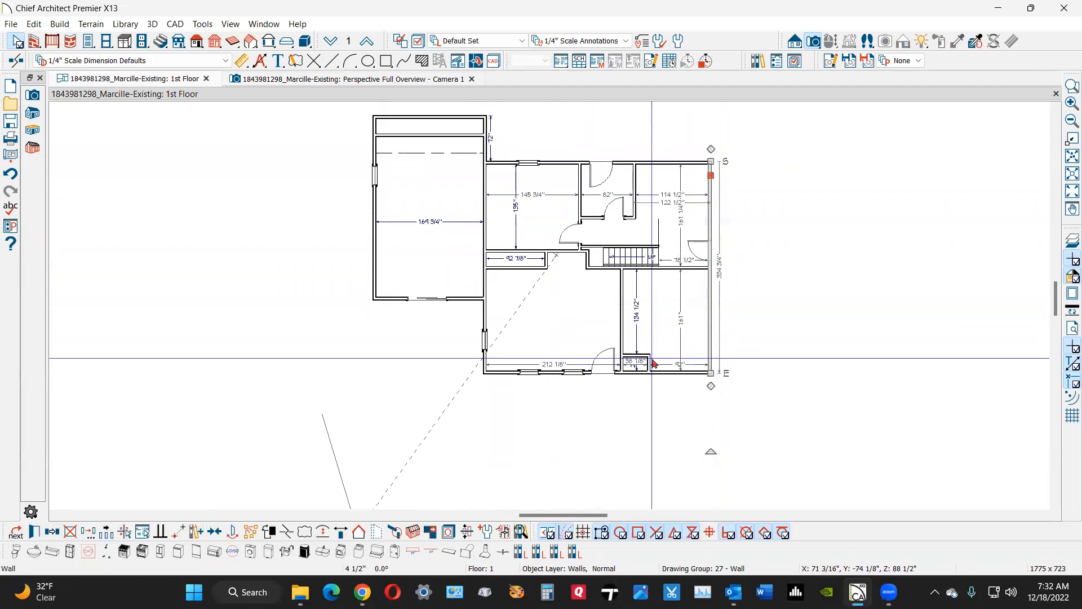
click(667, 373)
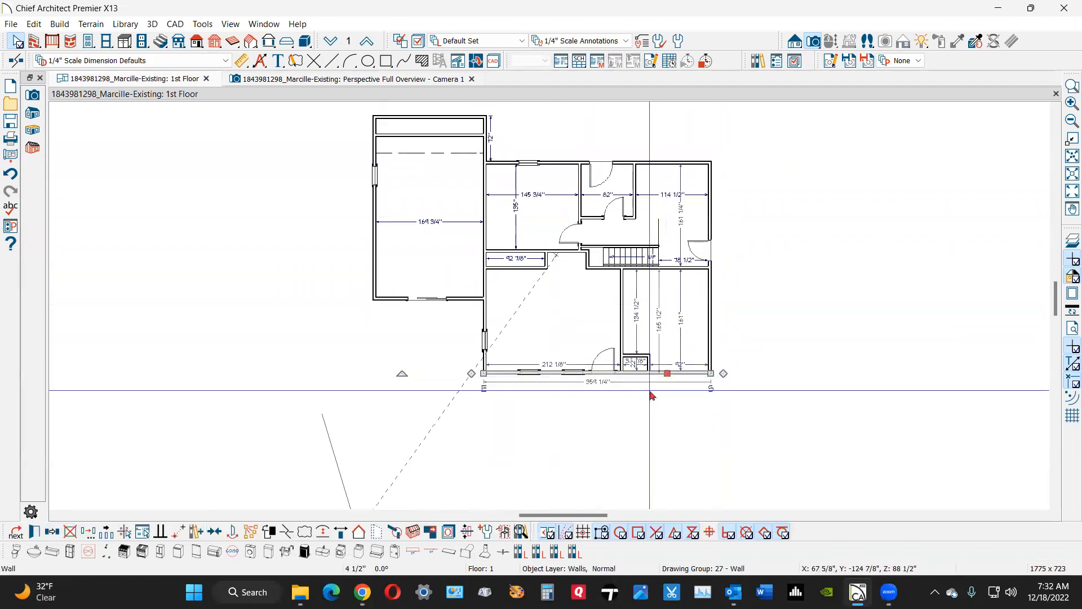
click(485, 338)
click(374, 270)
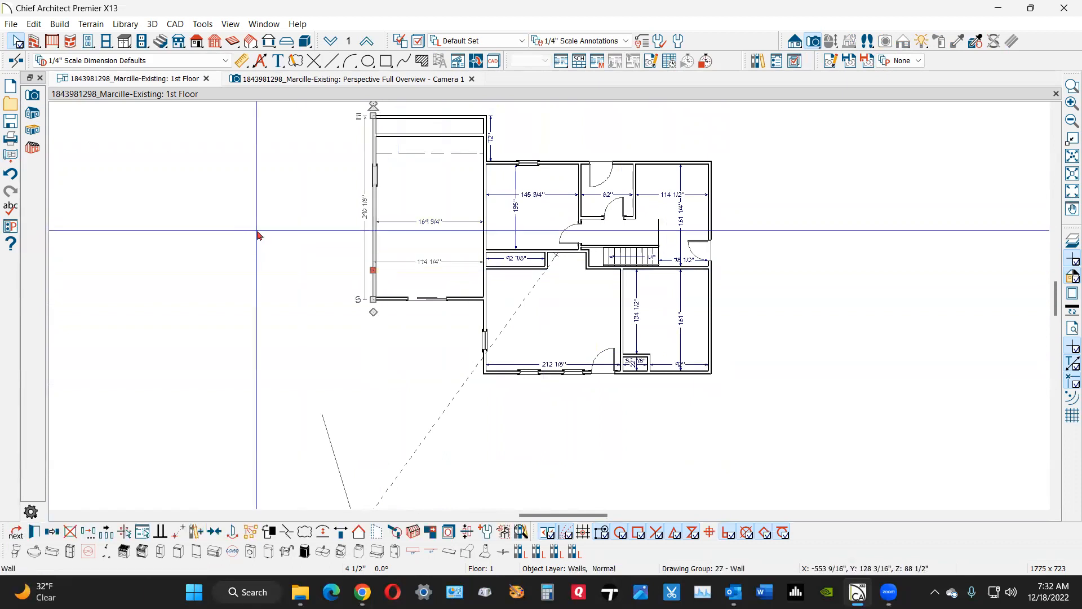
click(243, 225)
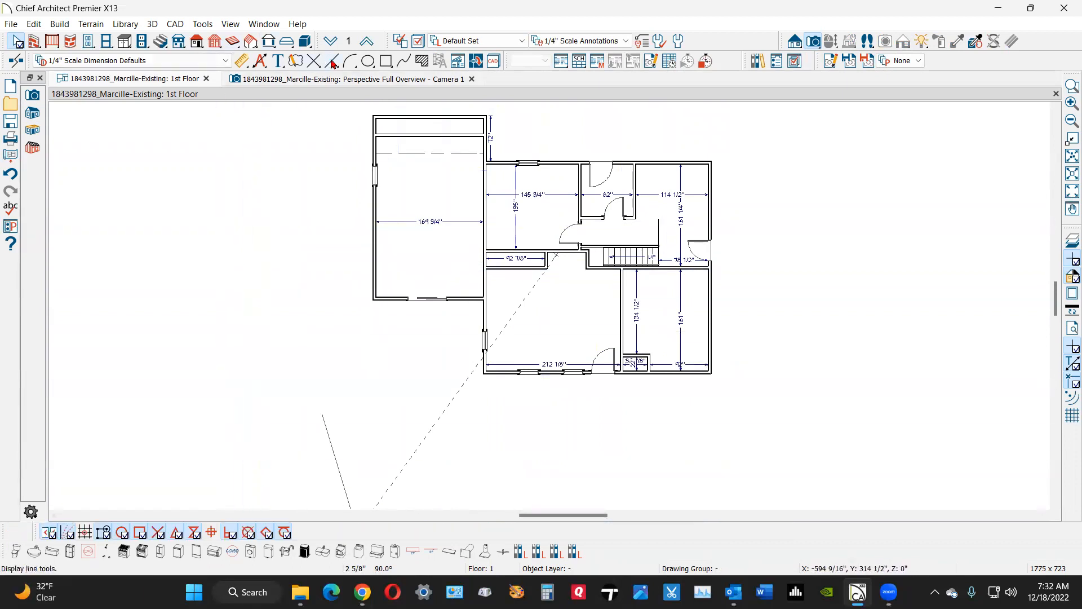
- Return to the perspective overview and orbit around the house to inspect the siding on the front wall
click(338, 78)
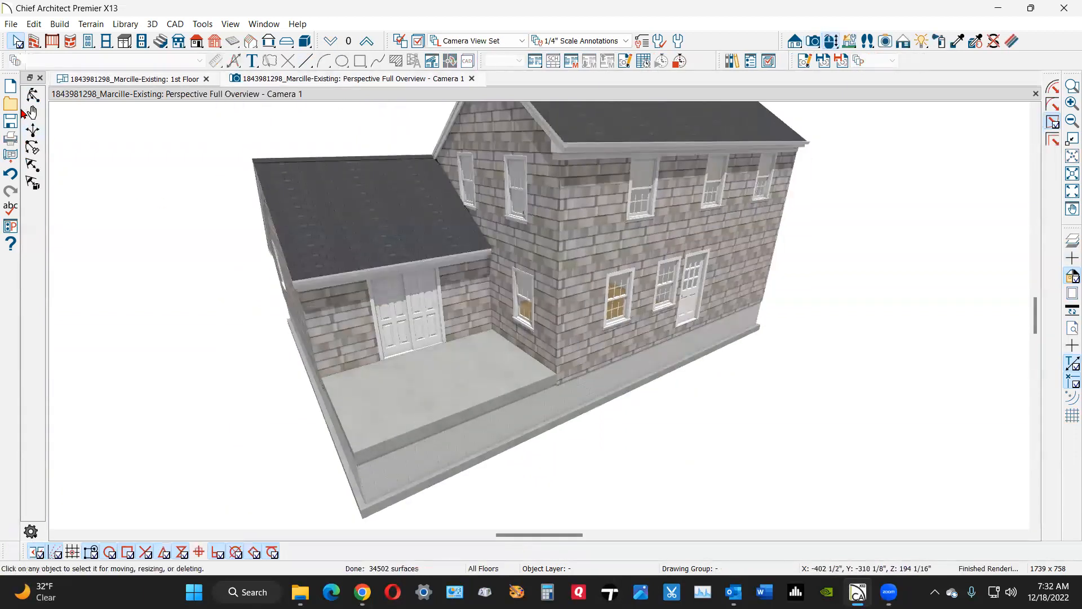
click(33, 95)
drag(62, 132, 770, 149)
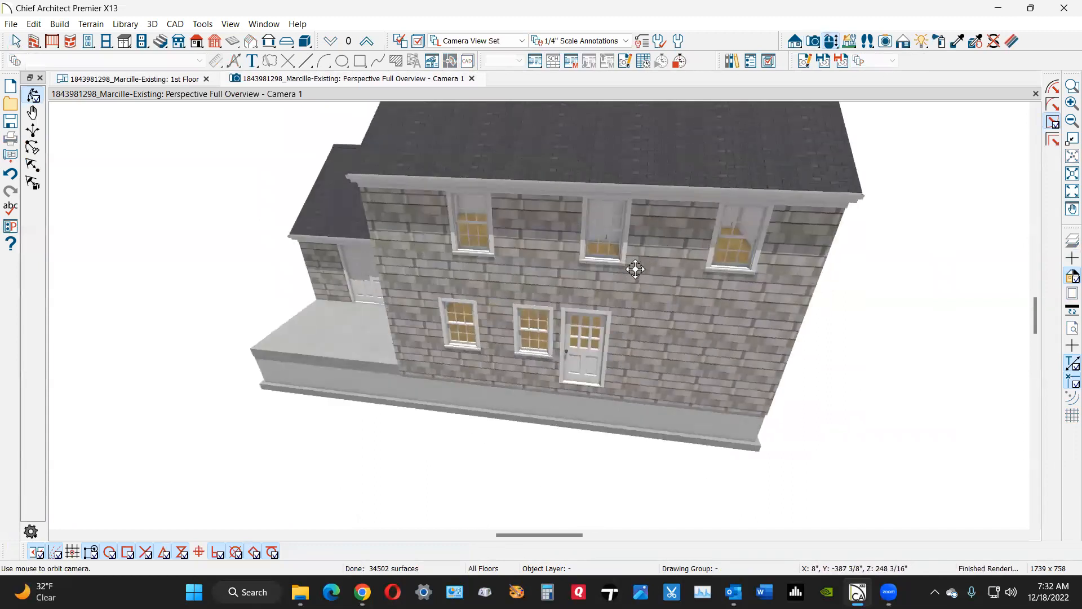